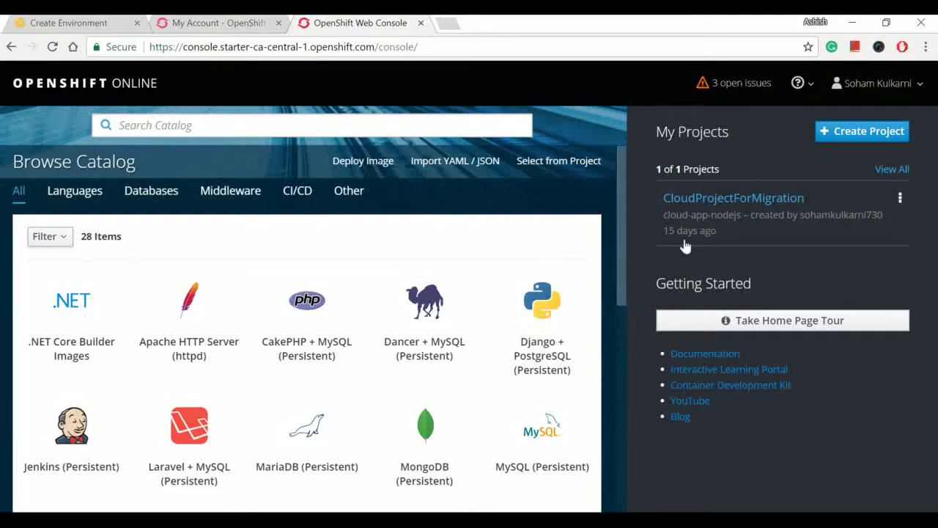
- Open the CloudProjectForMigration project and view the web page deployed by cloud-app-nodejs, closing the page when done
left_click(714, 209)
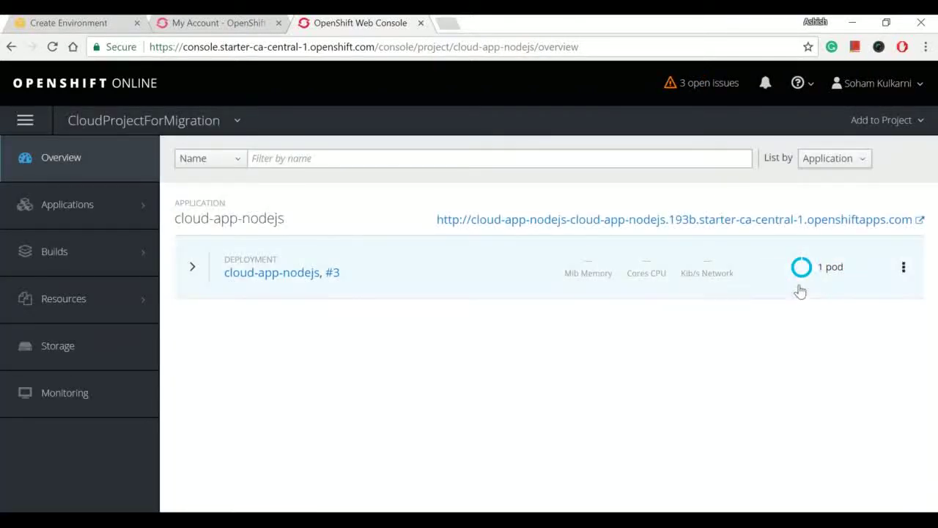
mouse_move(803, 284)
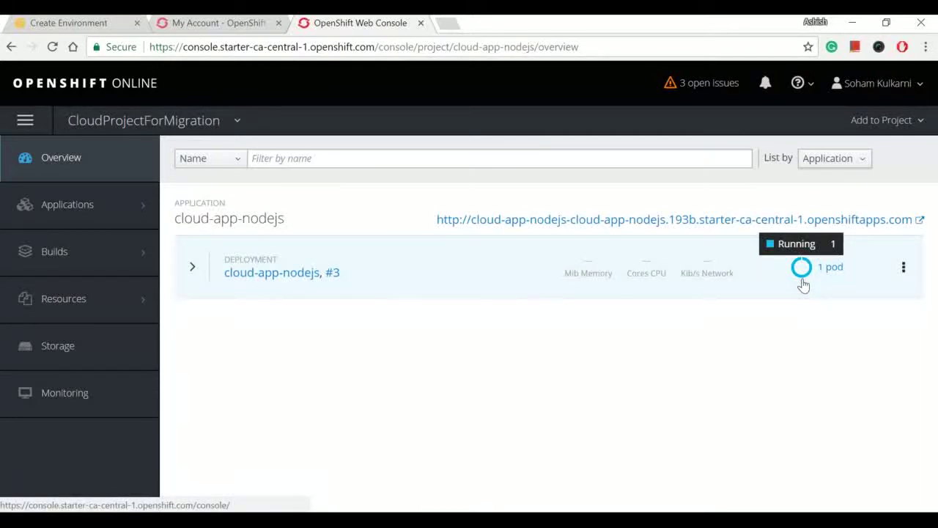
left_click(814, 220)
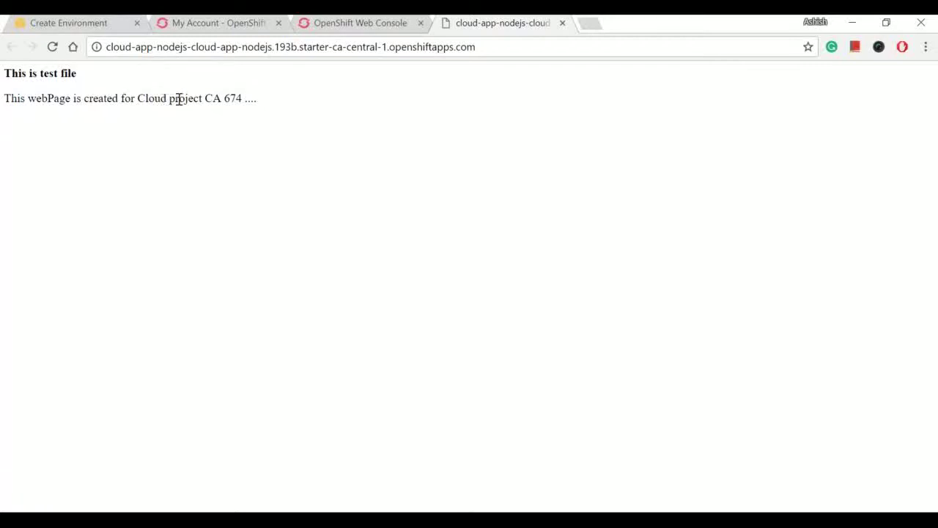
left_click(562, 22)
- Open the running pod of the cloud-app-nodejs deployment and review its status and container details
mouse_move(796, 272)
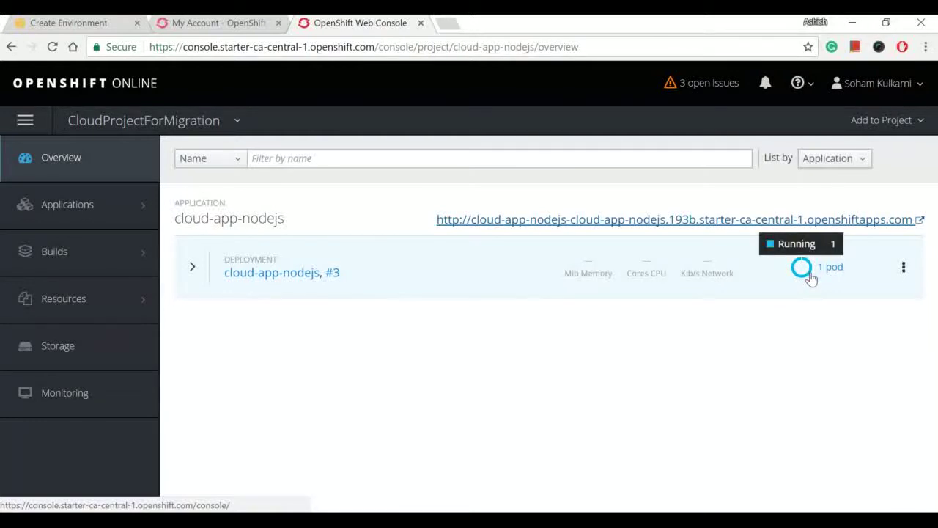
left_click(809, 277)
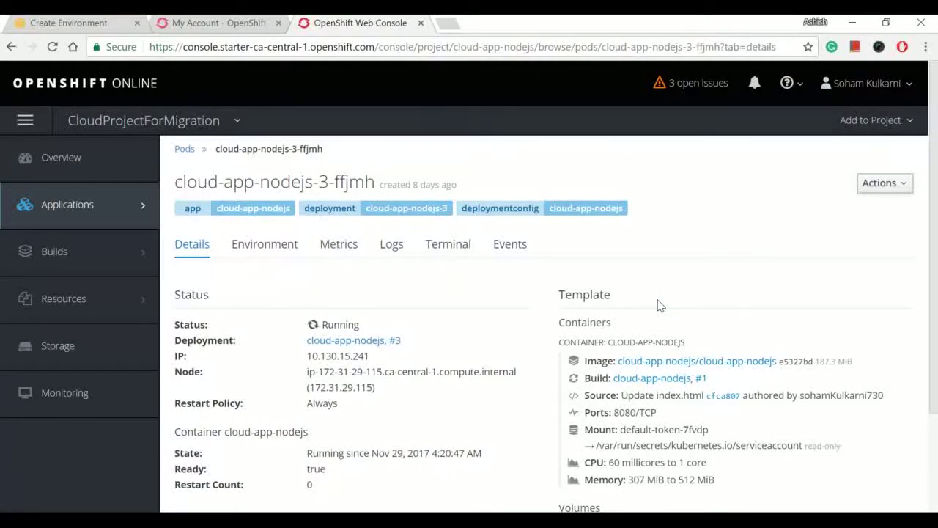
scroll(659, 305, "down", 1)
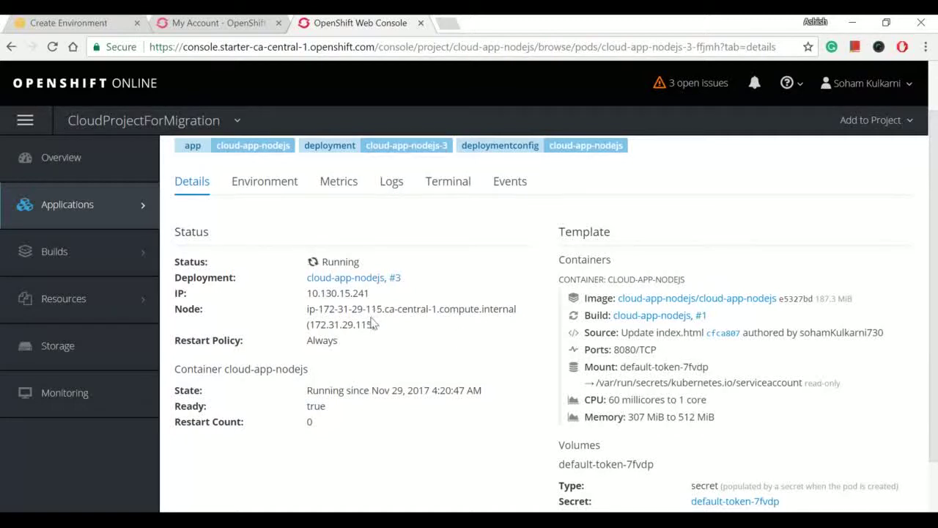
- Read through the cloud-app-nodejs pod's logs down to the latest request entries
left_click(393, 181)
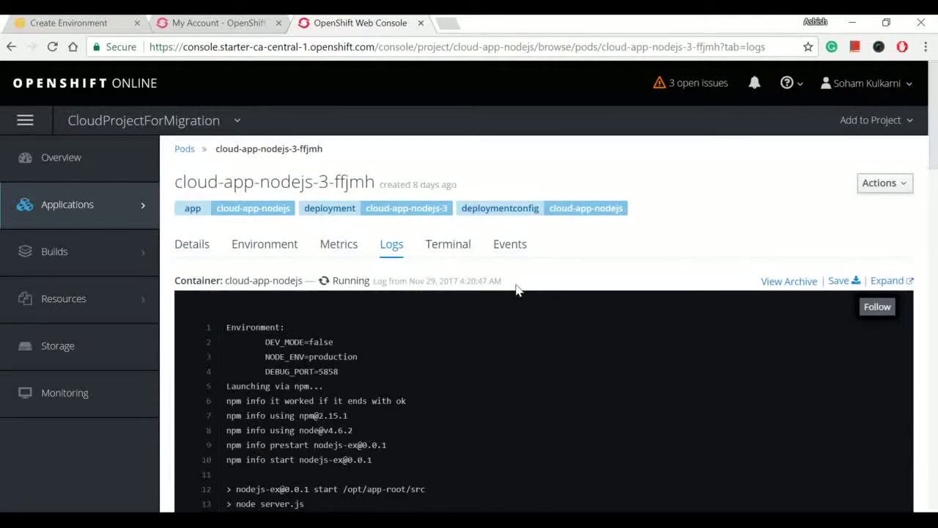
scroll(515, 288, "down", 5)
scroll(515, 289, "down", 10)
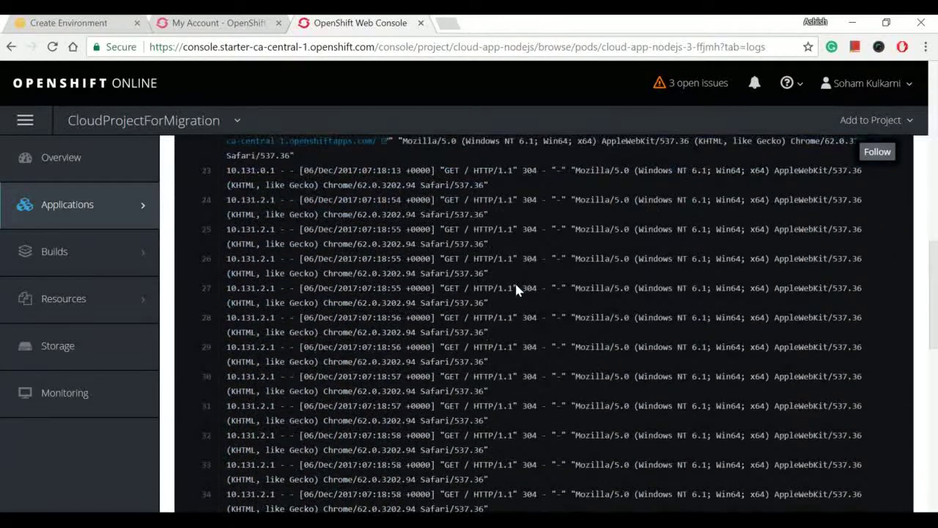
scroll(516, 289, "down", 3)
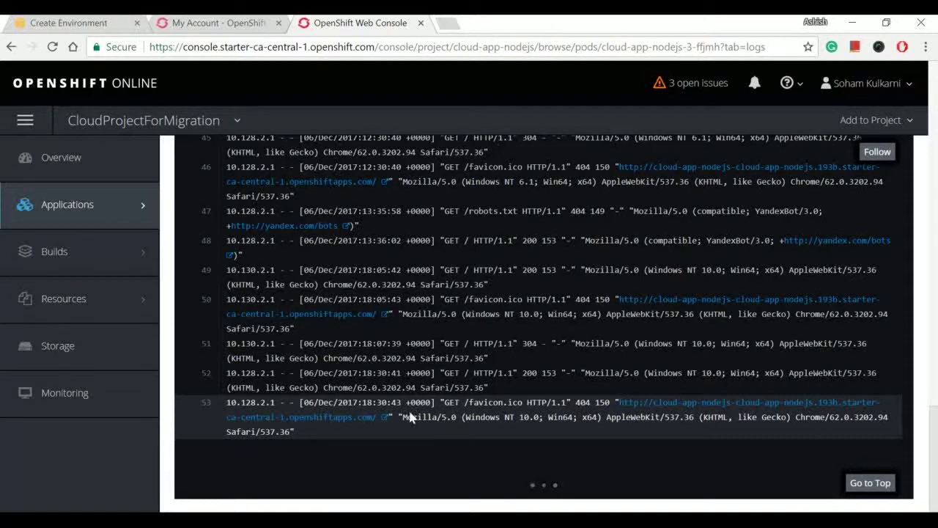
scroll(697, 435, "up", 8)
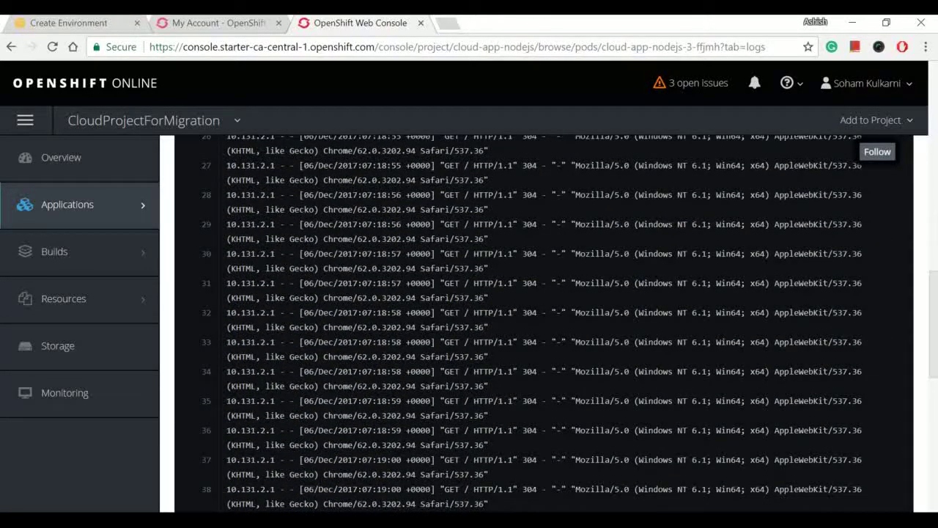
mouse_move(645, 490)
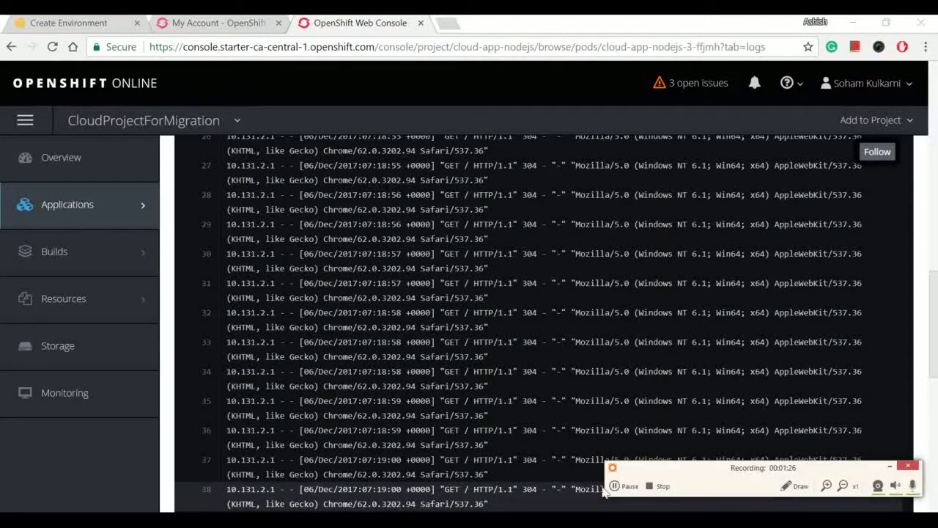
left_click(655, 487)
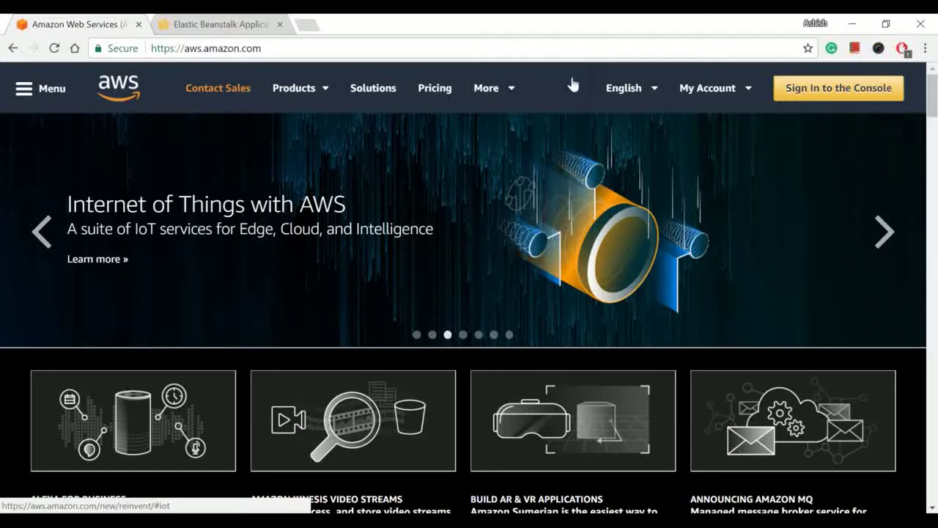
- Enter the AWS Management Console from the AWS home page and open the Elastic Beanstalk service
mouse_move(726, 88)
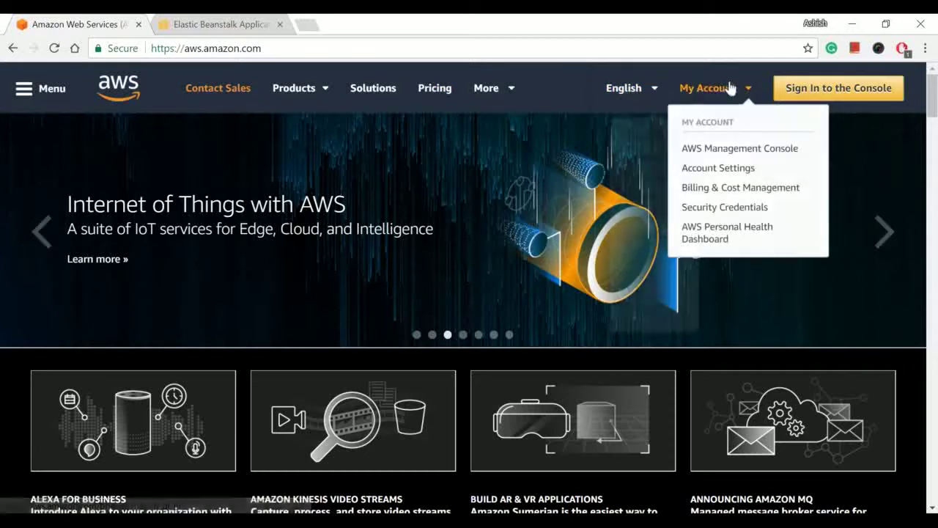
left_click(874, 86)
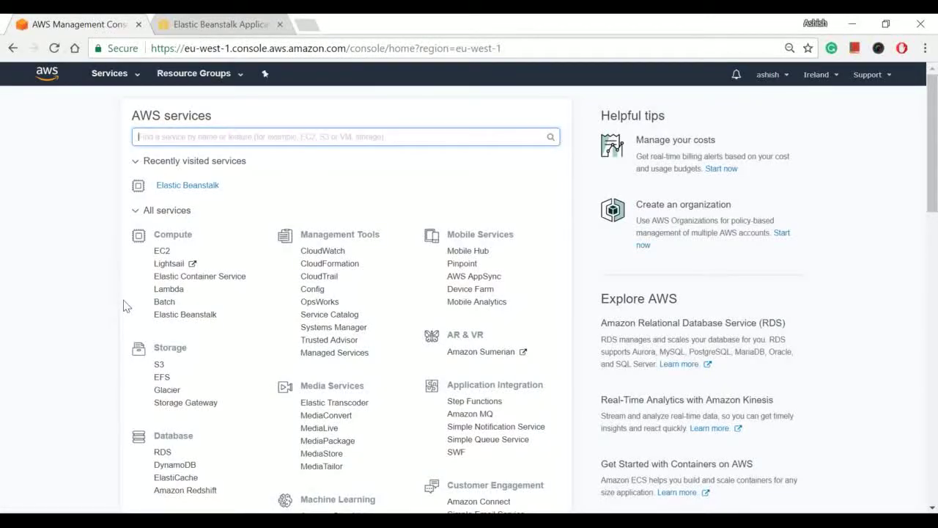
left_click(177, 315)
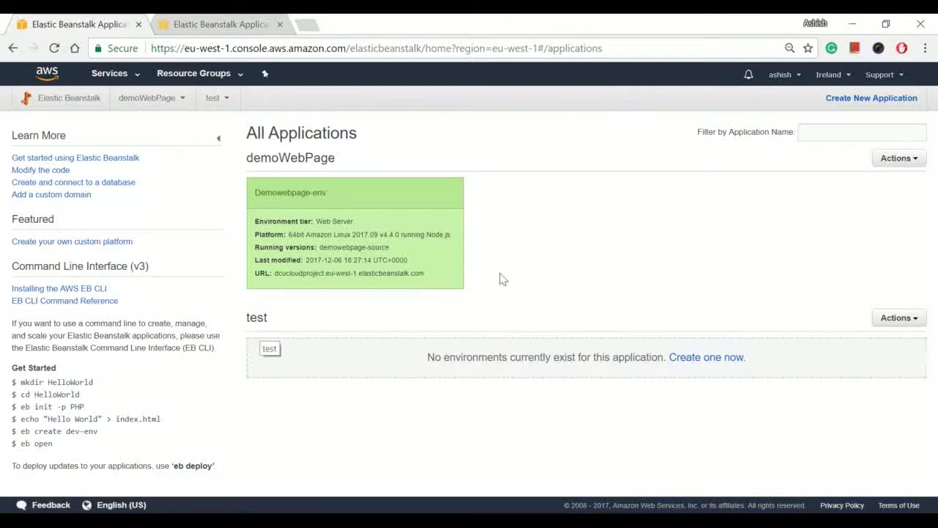
- Create a new Elastic Beanstalk application named test1
left_click(887, 98)
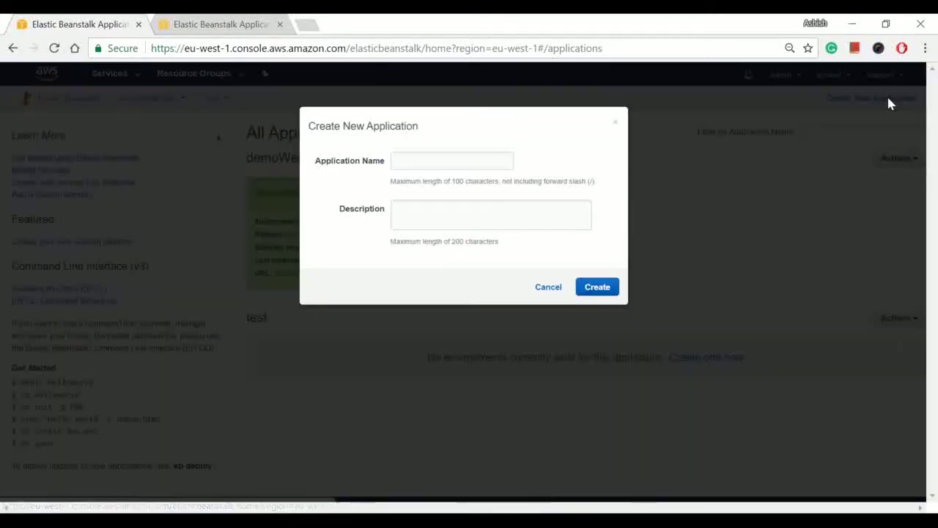
left_click(489, 161)
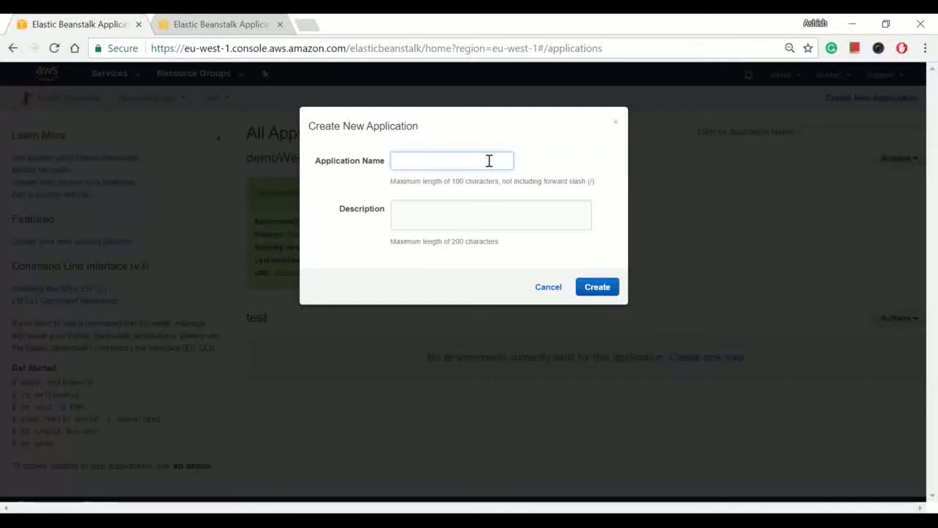
type("test1")
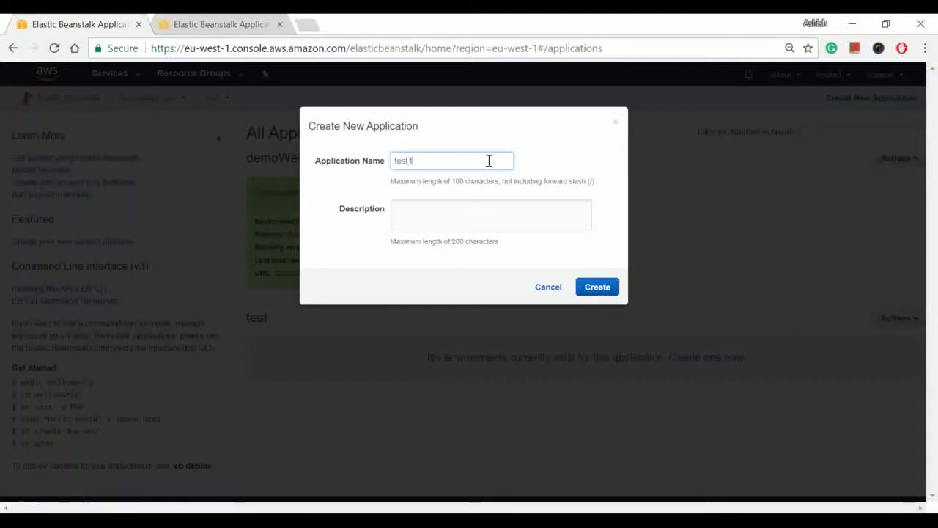
left_click(589, 287)
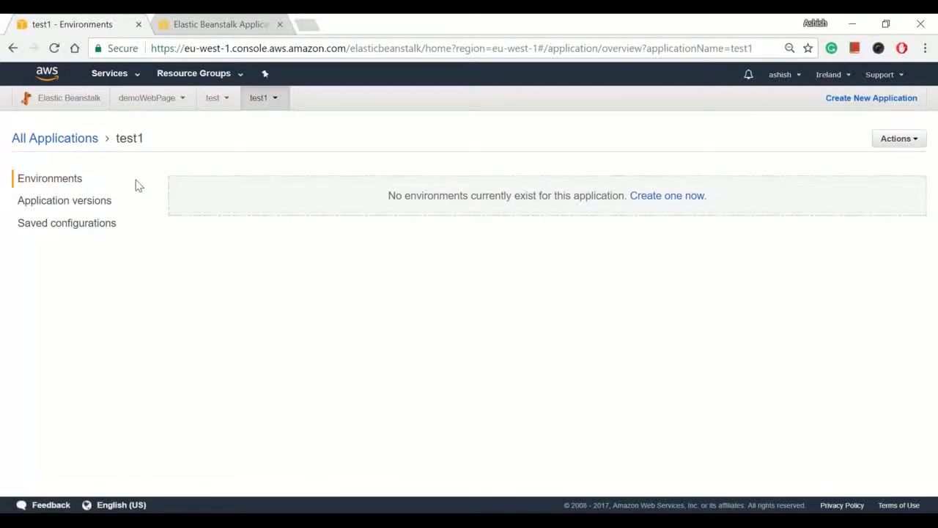
- Start a web server environment for test1 and choose Node.js as its preconfigured platform
left_click(685, 207)
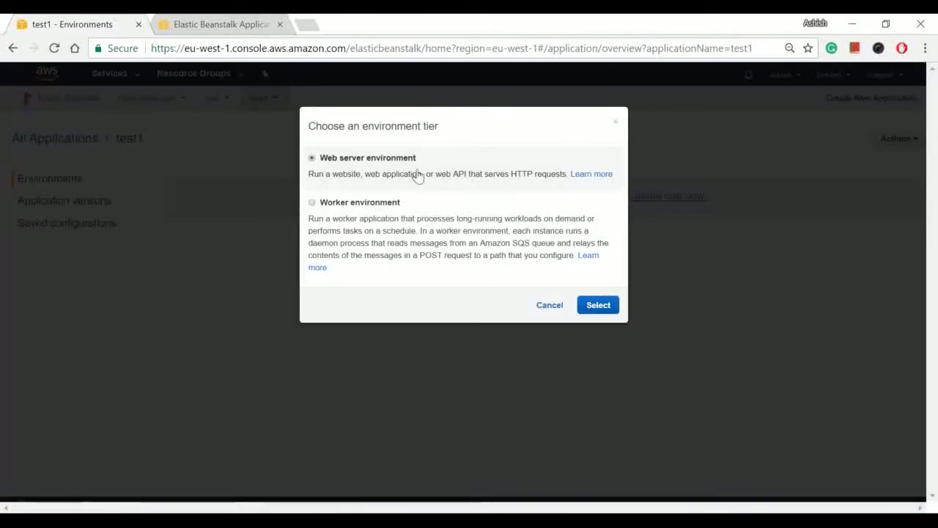
left_click(599, 307)
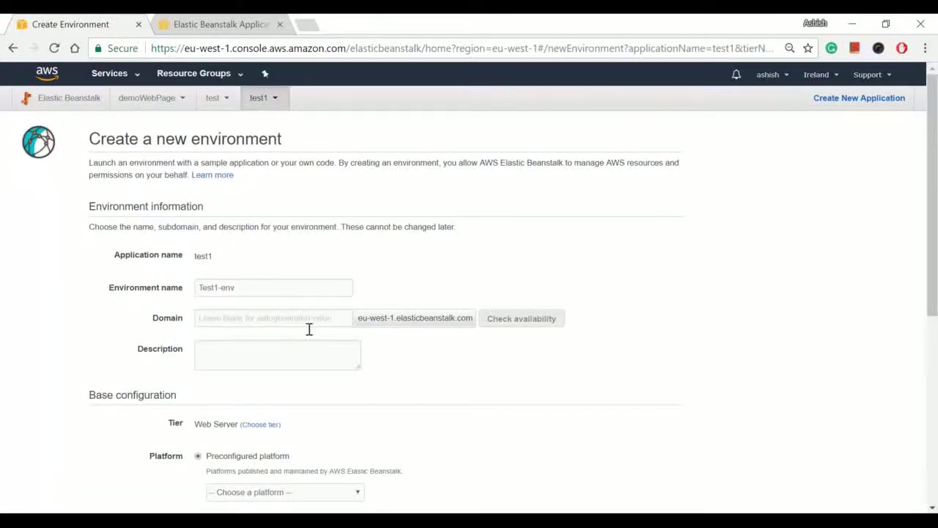
scroll(325, 377, "down", 2)
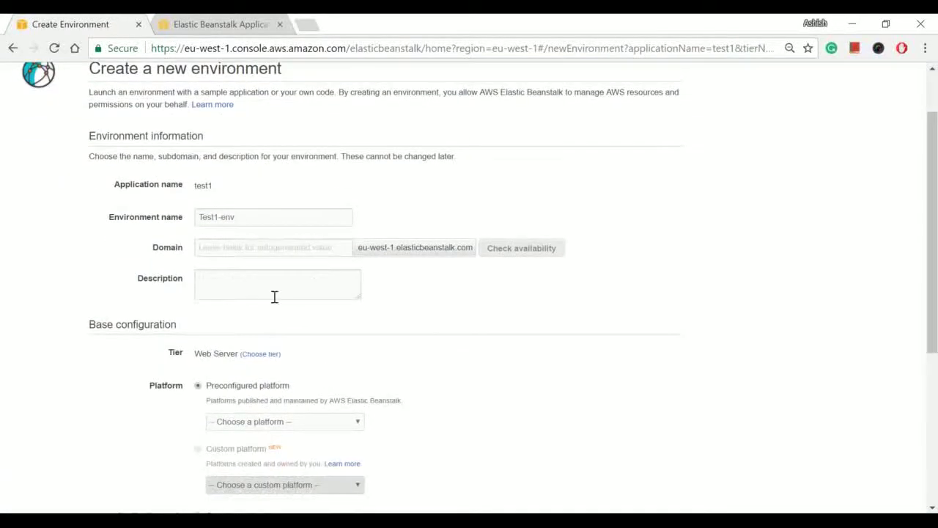
scroll(389, 356, "down", 4)
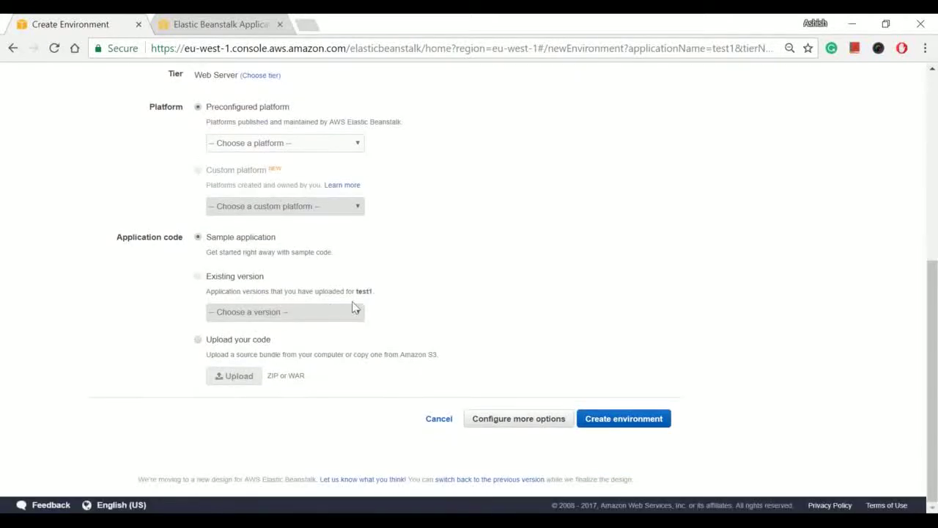
left_click(305, 144)
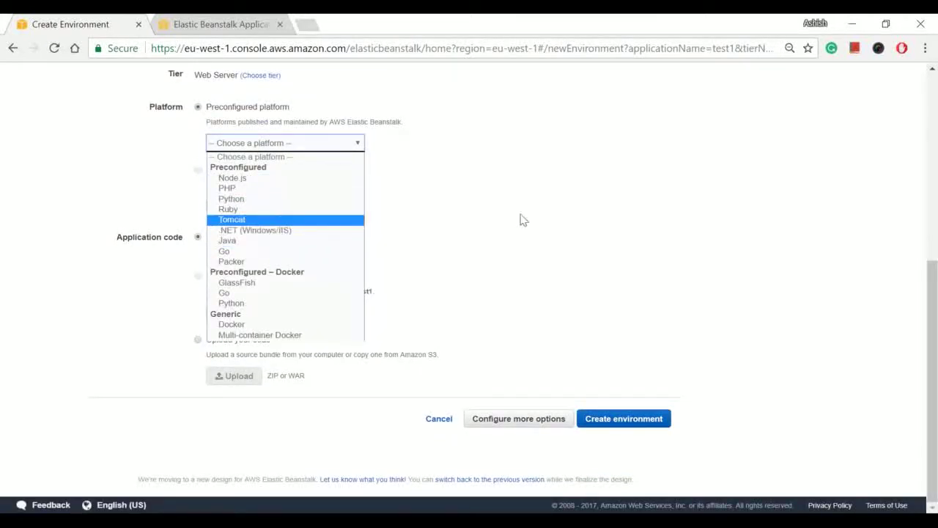
left_click(239, 179)
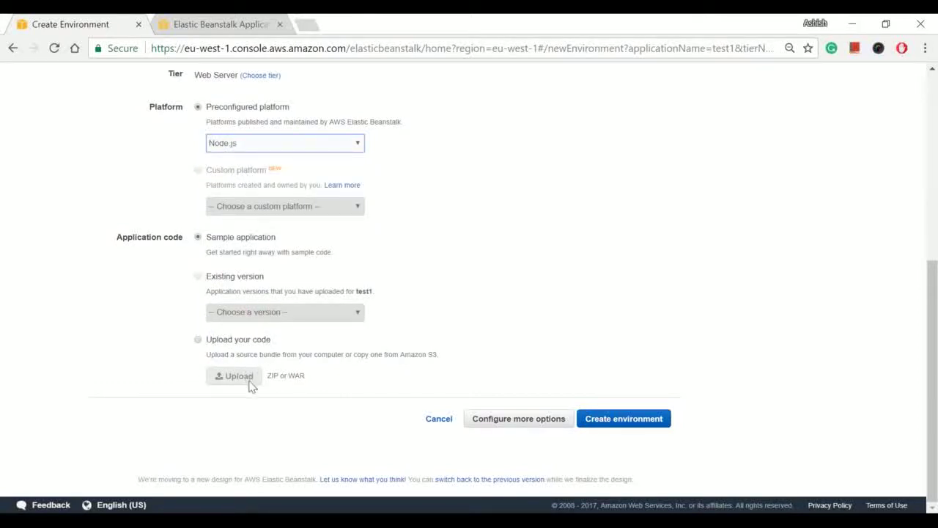
- Open the existing Demowebpage-env environment and view its deployed page in a separate tab, returning to the environment's dashboard
left_click(176, 20)
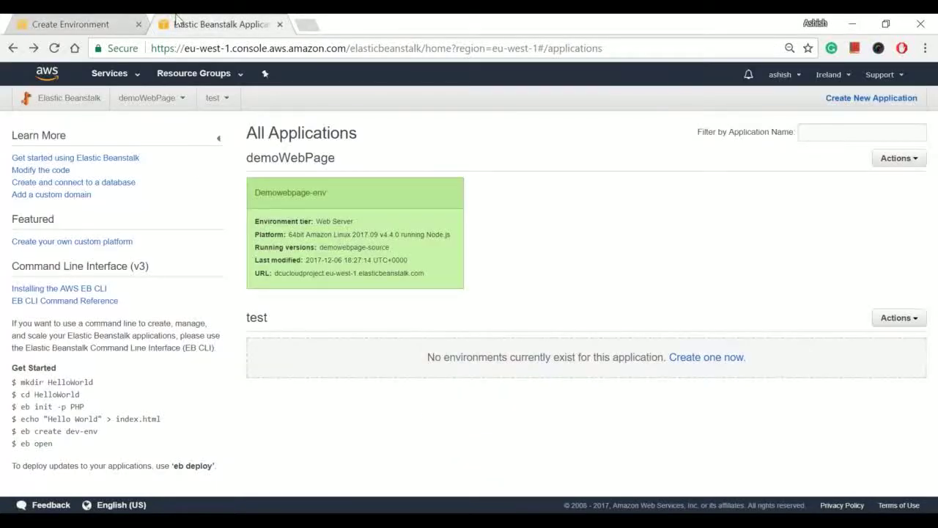
left_click(302, 198)
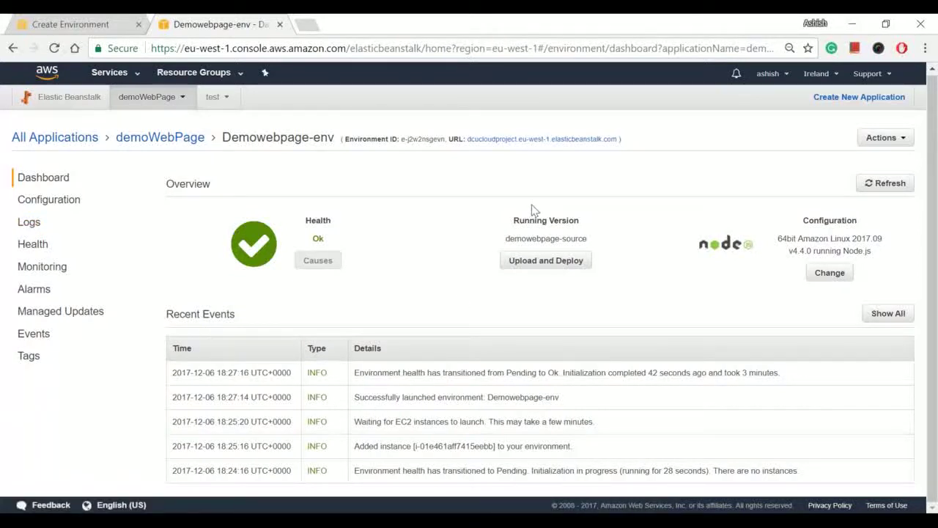
right_click(503, 144)
left_click(517, 149)
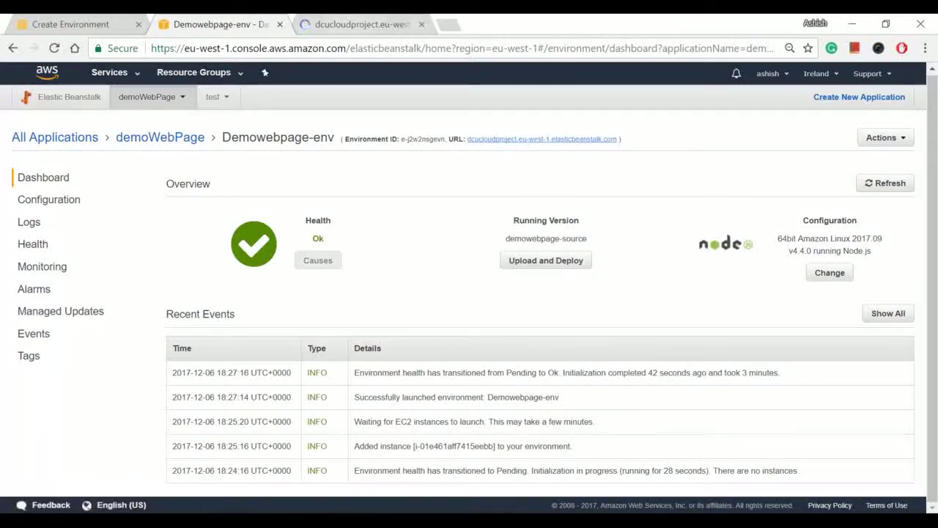
left_click(353, 24)
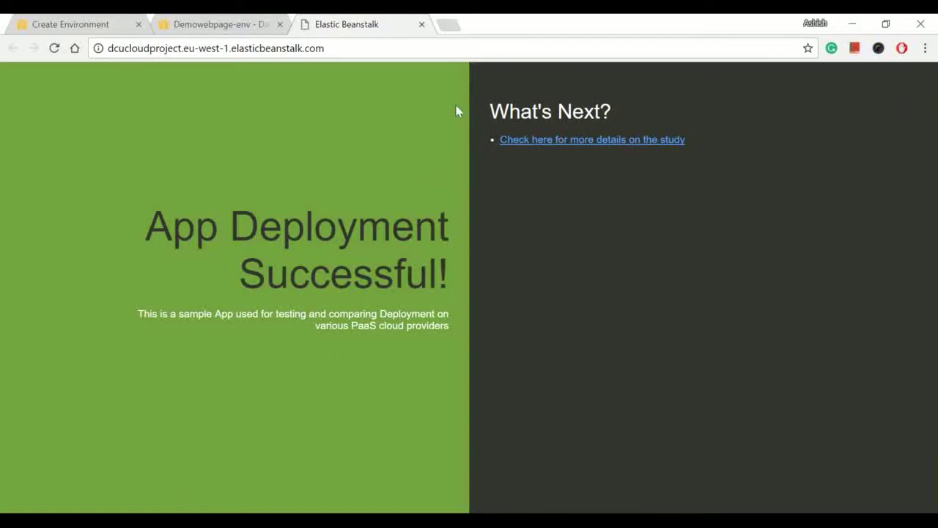
left_click(255, 20)
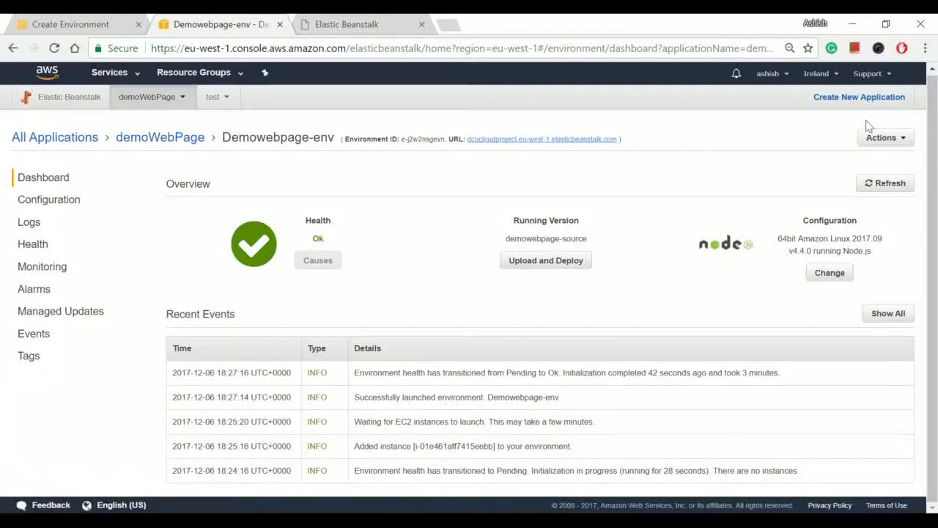
left_click(587, 520)
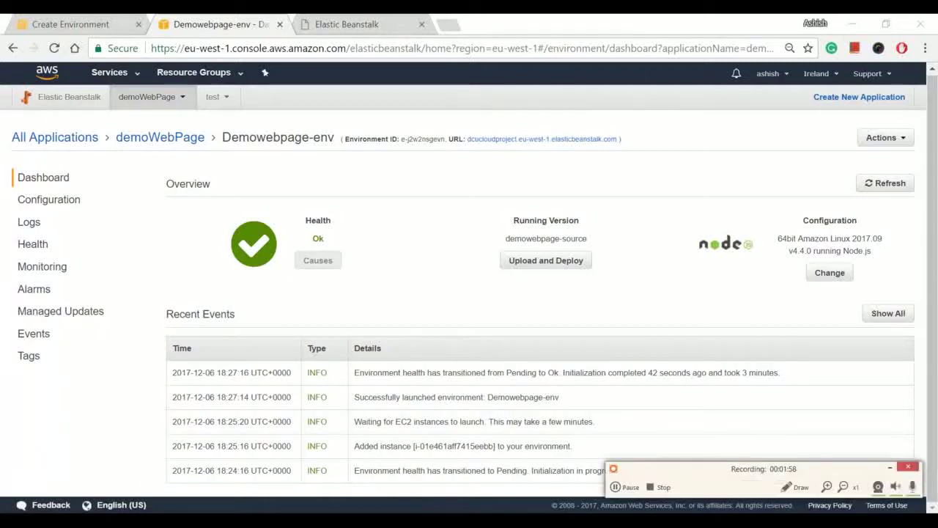
left_click(654, 487)
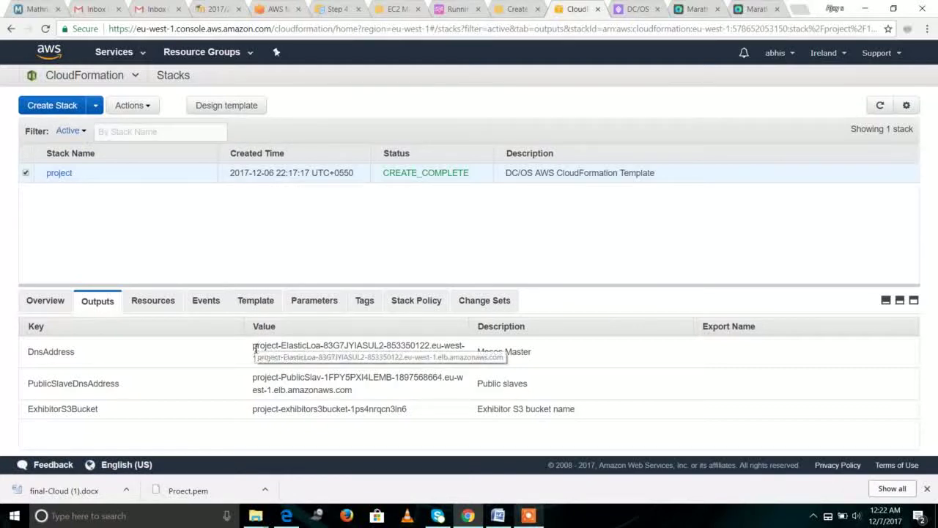
- Highlight the Mesos Master DNS address in the project stack's outputs and open the DC/OS cluster's dashboard
left_click_drag(254, 346, 371, 359)
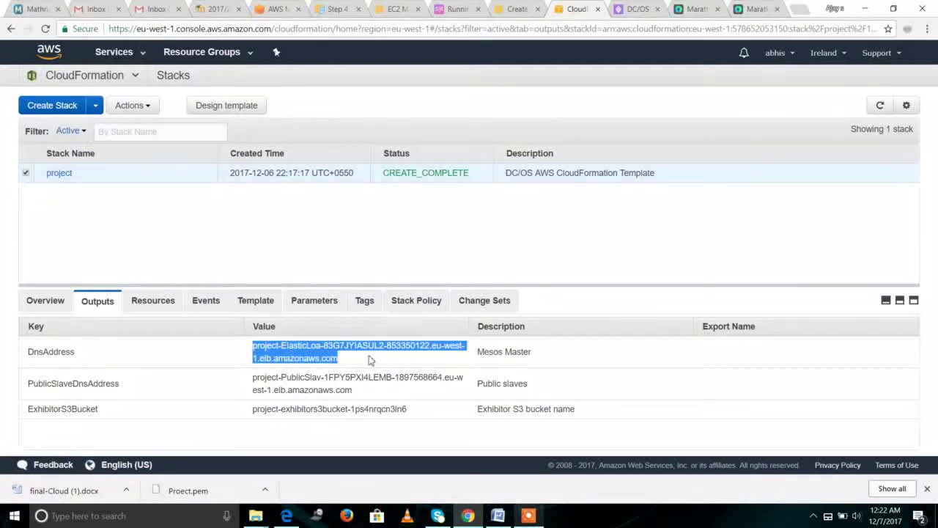
left_click(631, 8)
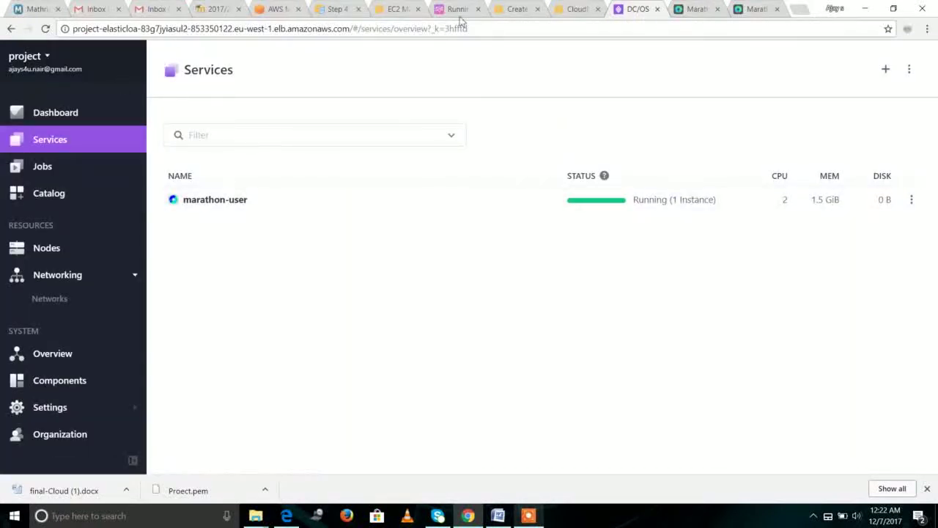
left_click(65, 119)
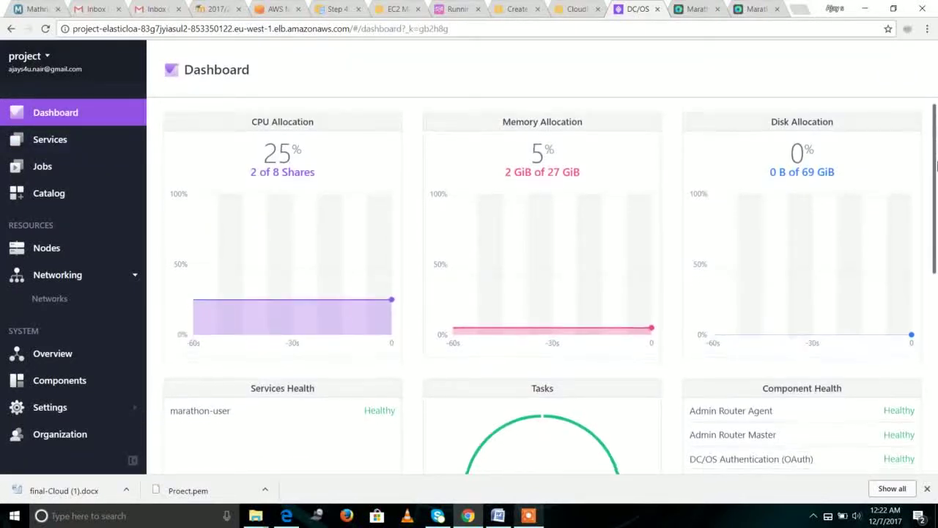
- Examine the DC/OS cluster's resource allocation and component health, and filter its nodes to the healthy ones
left_click_drag(934, 141, 937, 180)
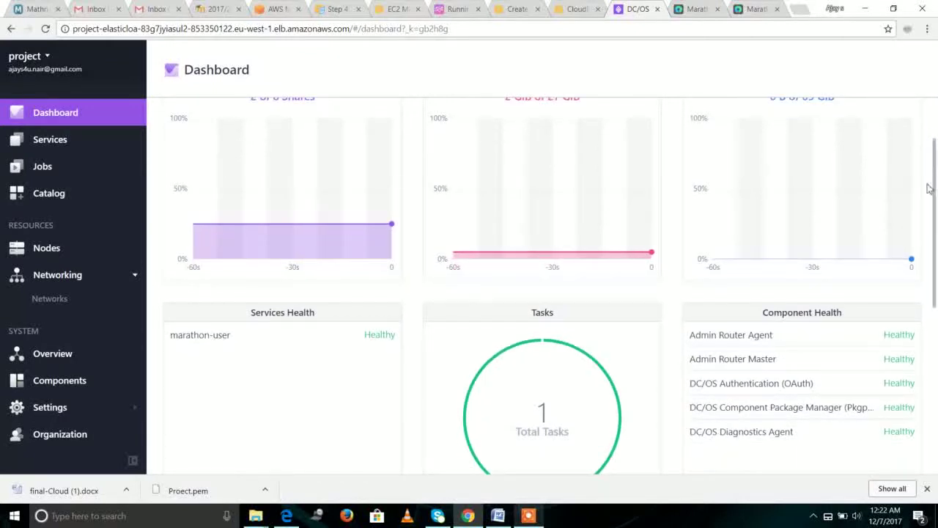
left_click(59, 250)
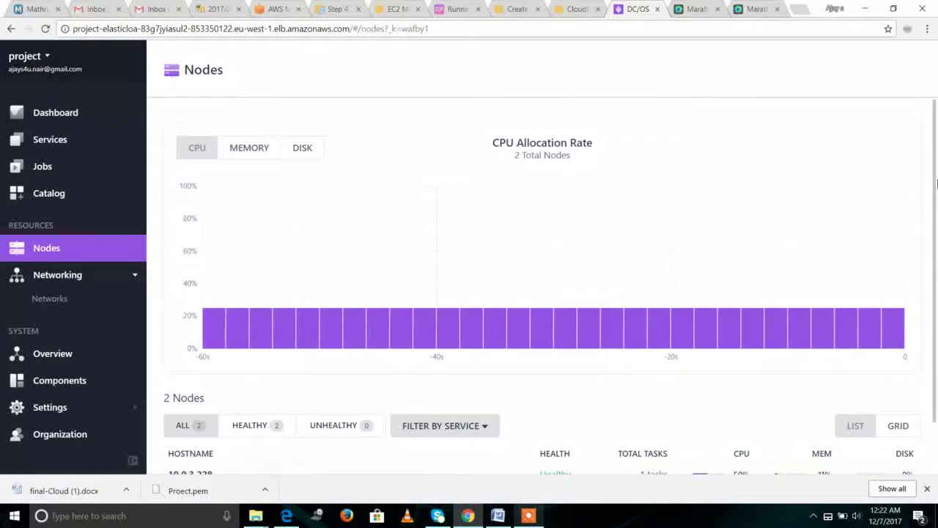
scroll(935, 174, "down", 1)
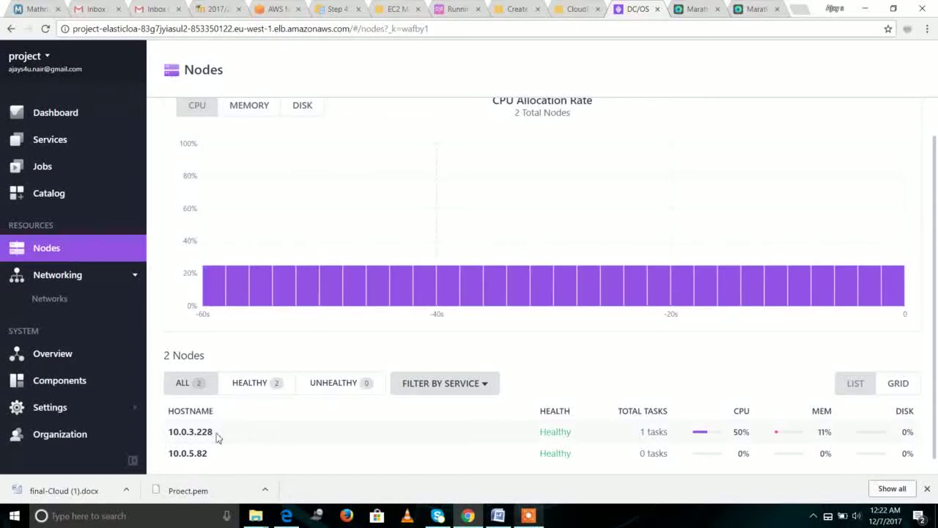
left_click(274, 388)
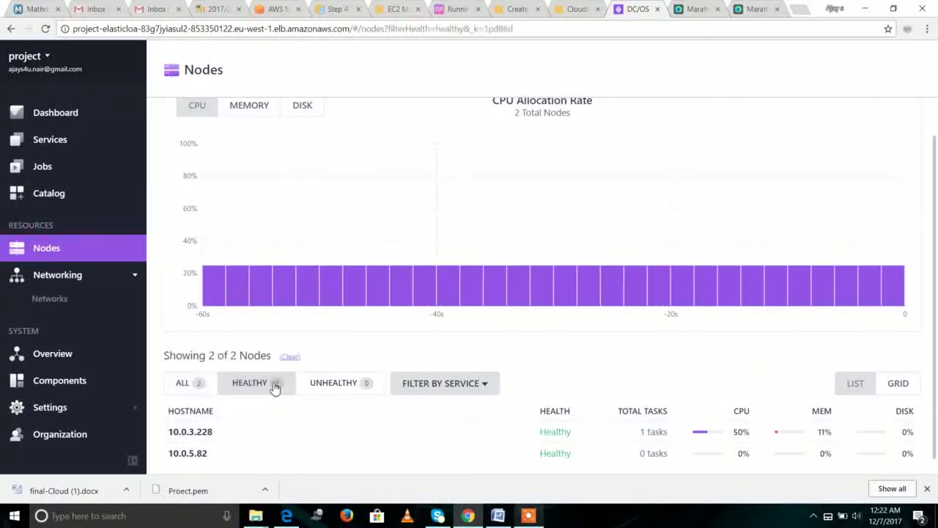
- Open the marathon-user service in a new window and create an application with ID proj and command null
left_click(41, 153)
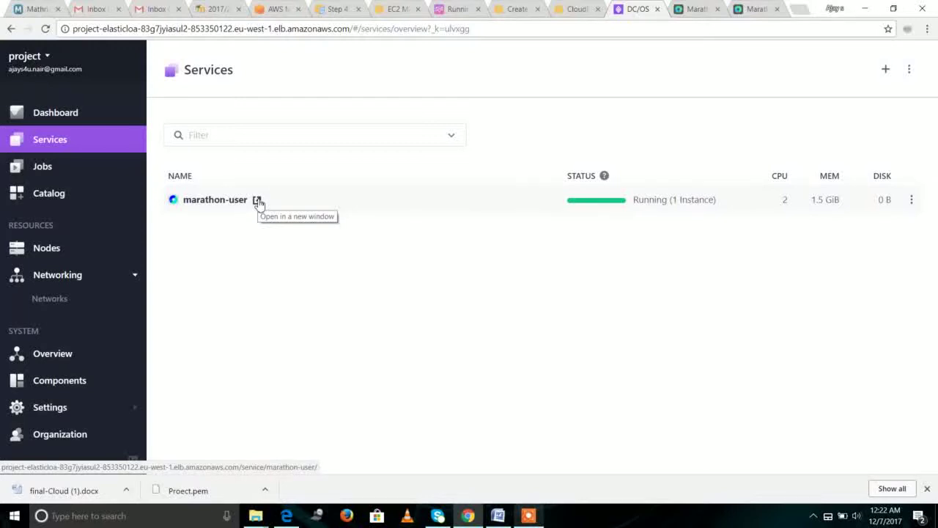
left_click(257, 208)
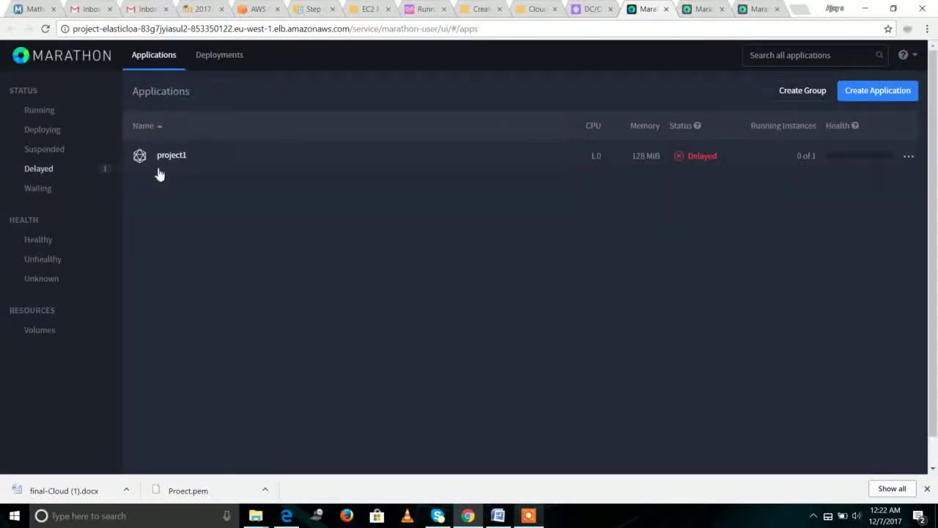
left_click(859, 100)
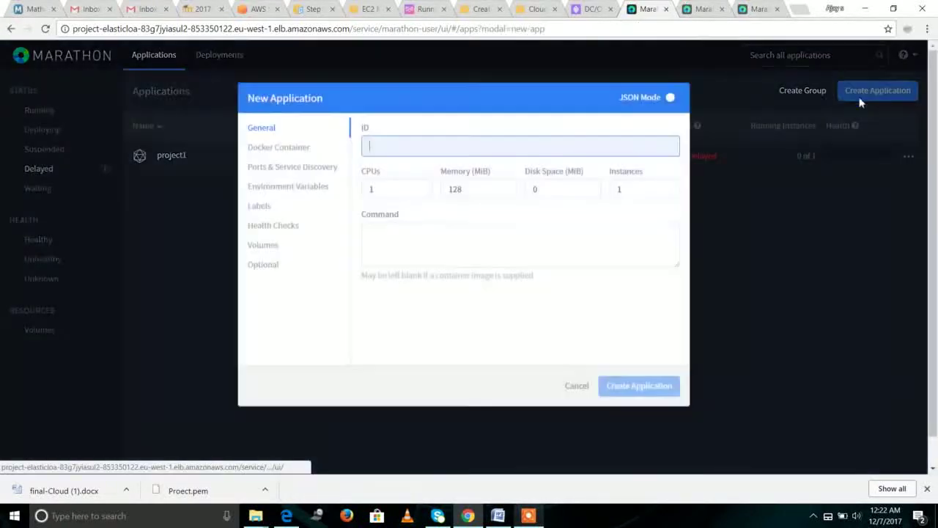
type("Pr")
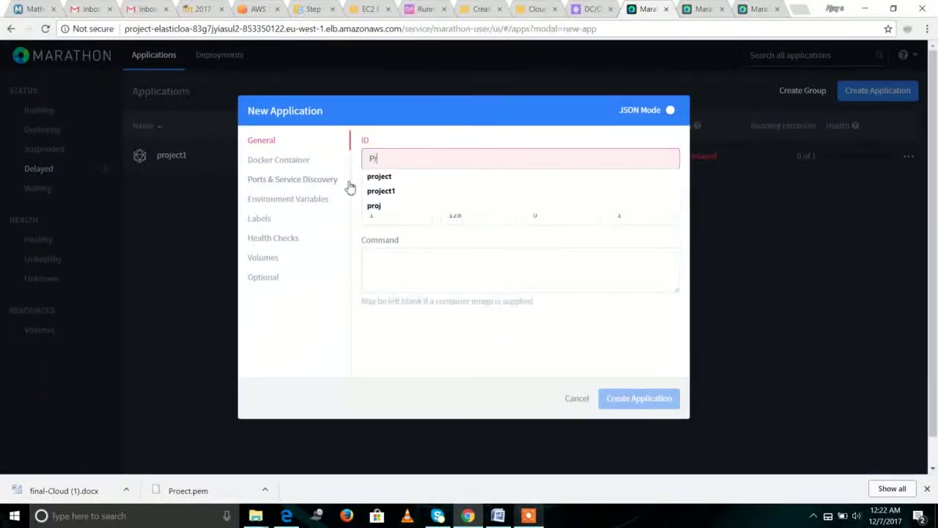
type("oj")
left_click(390, 206)
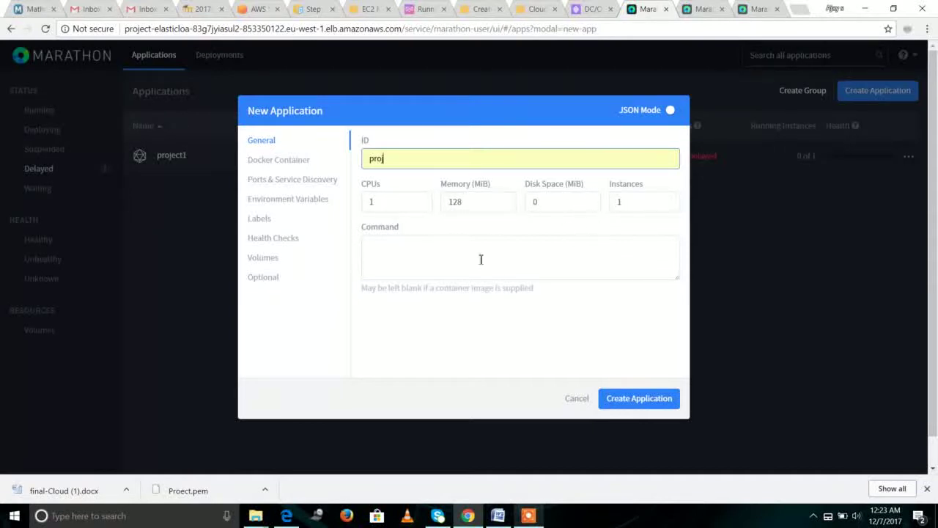
left_click(420, 253)
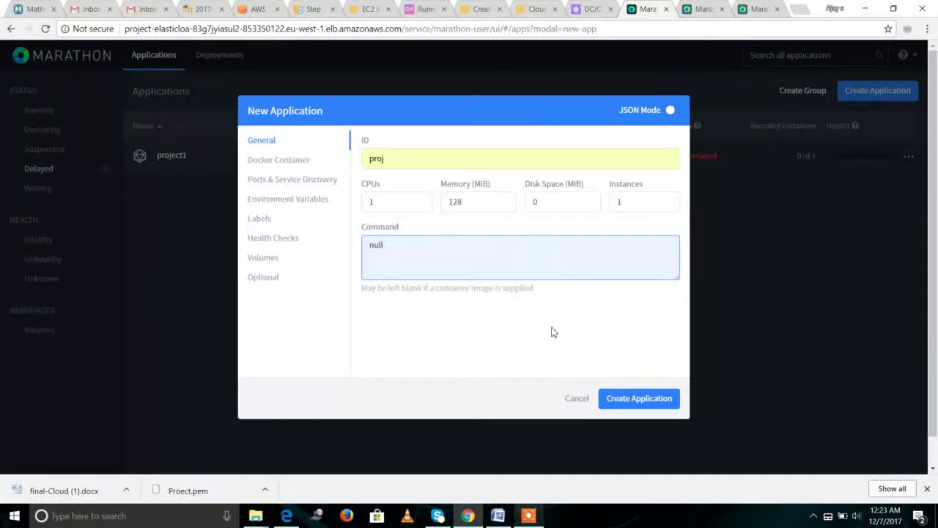
left_click(627, 401)
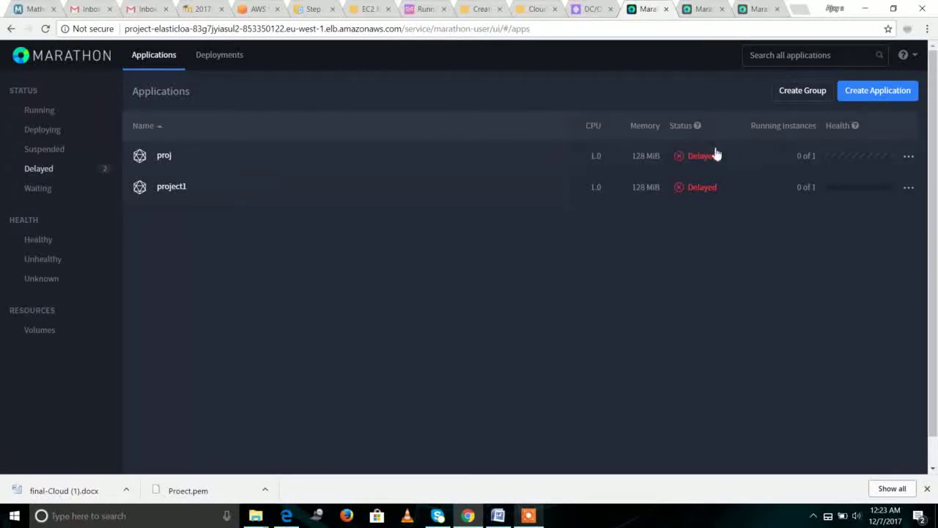
- Check the status and instances of the proj application, and examine the CPU allocation on the DC/OS dashboard
left_click_drag(742, 163, 687, 163)
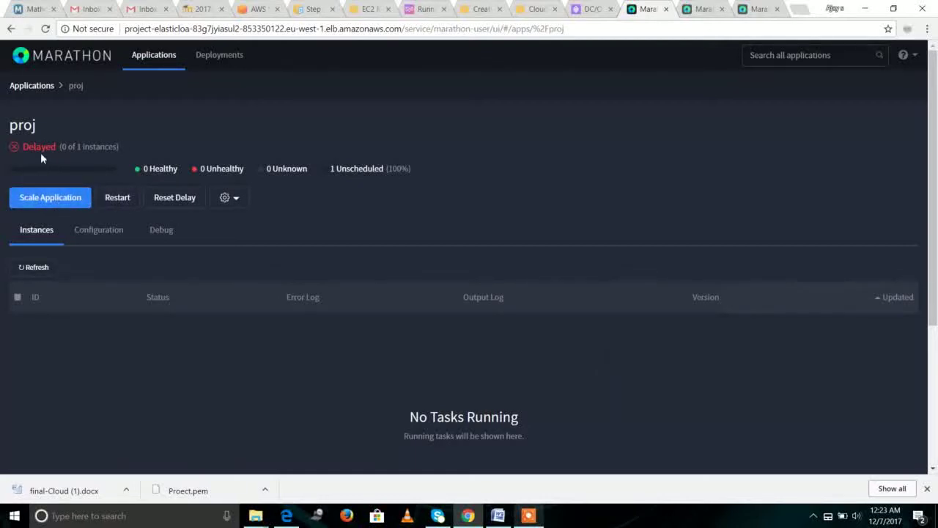
left_click(593, 9)
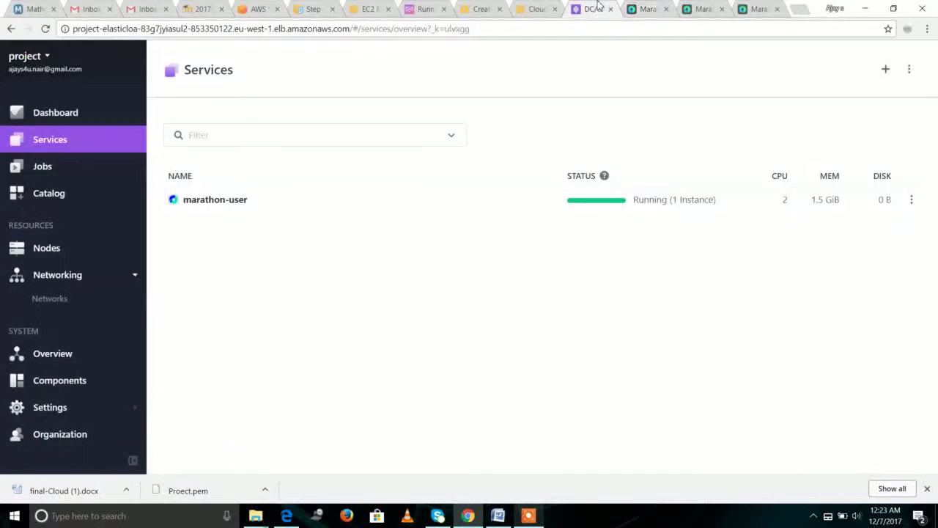
left_click(67, 115)
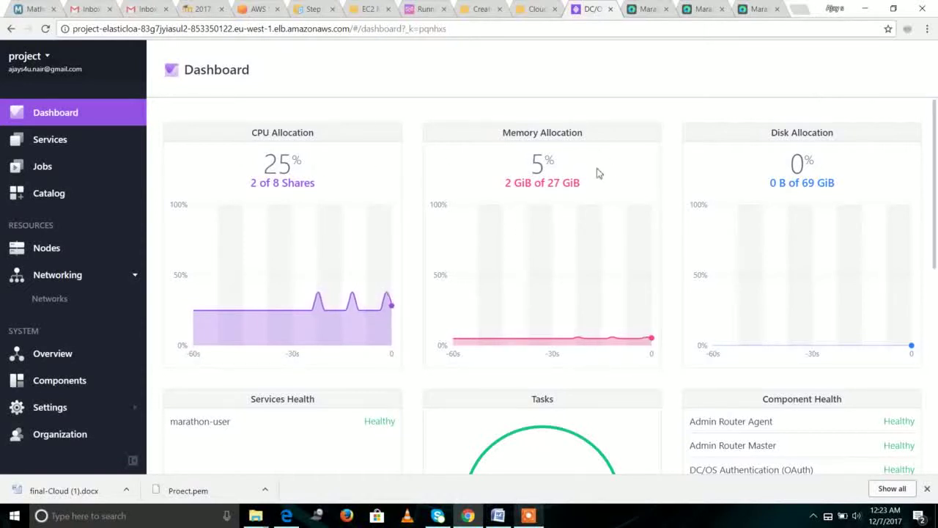
left_click_drag(936, 167, 936, 201)
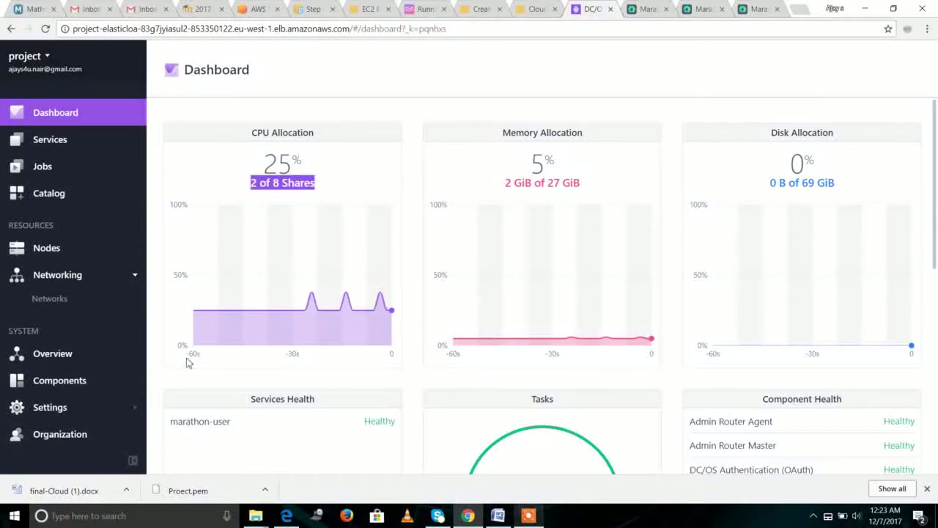
left_click(527, 515)
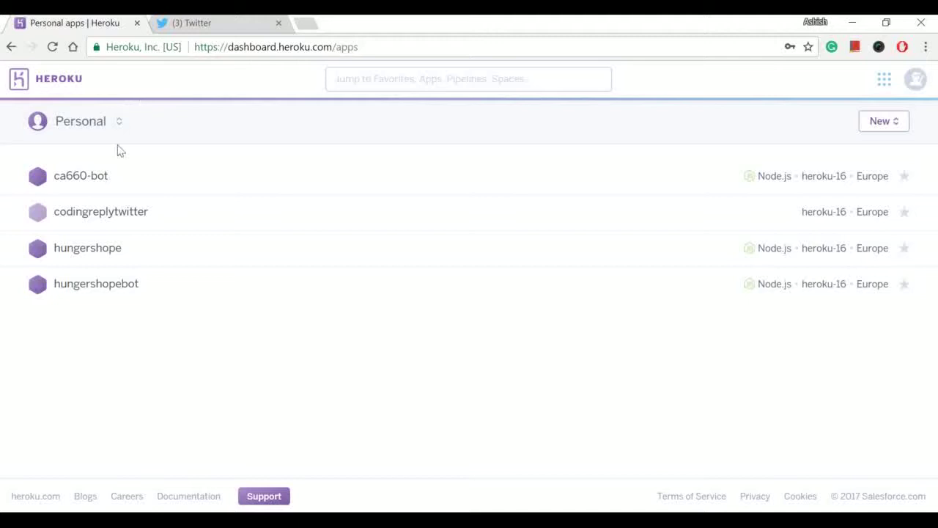
- Open the resources of the ca660-bot app on Heroku and confirm its worker dyno (node bot_post.js) as switched on
left_click(89, 176)
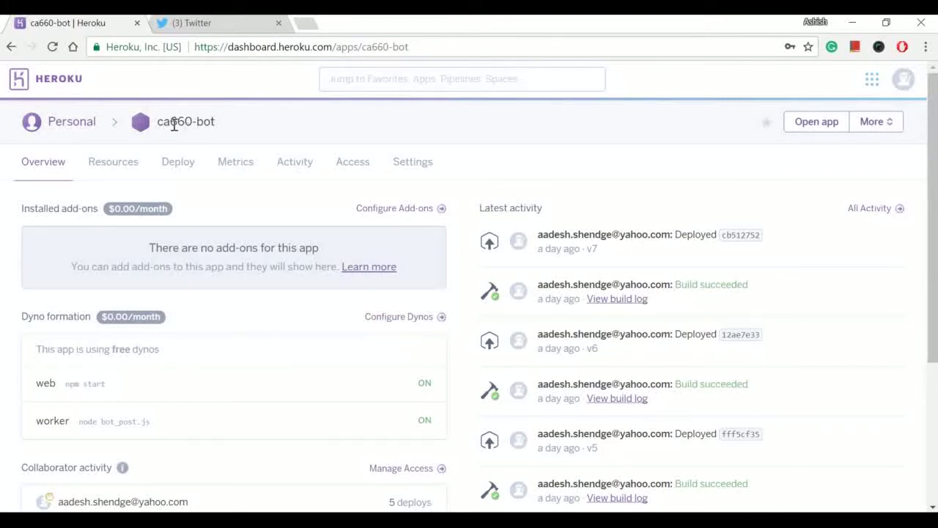
left_click(117, 164)
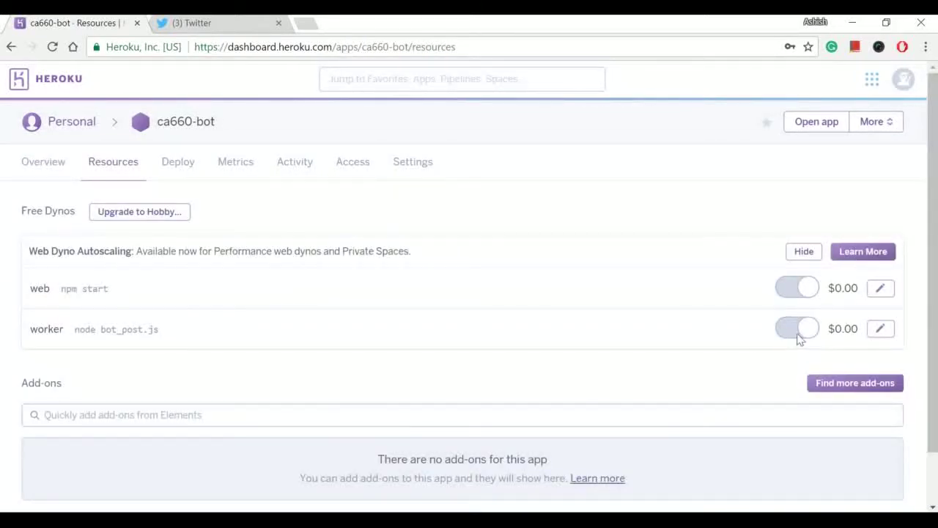
left_click(880, 329)
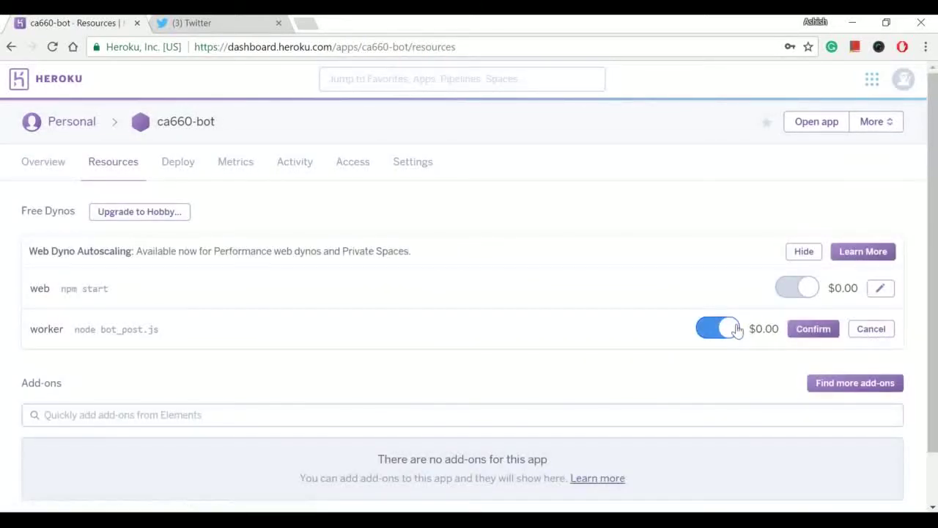
left_click(815, 333)
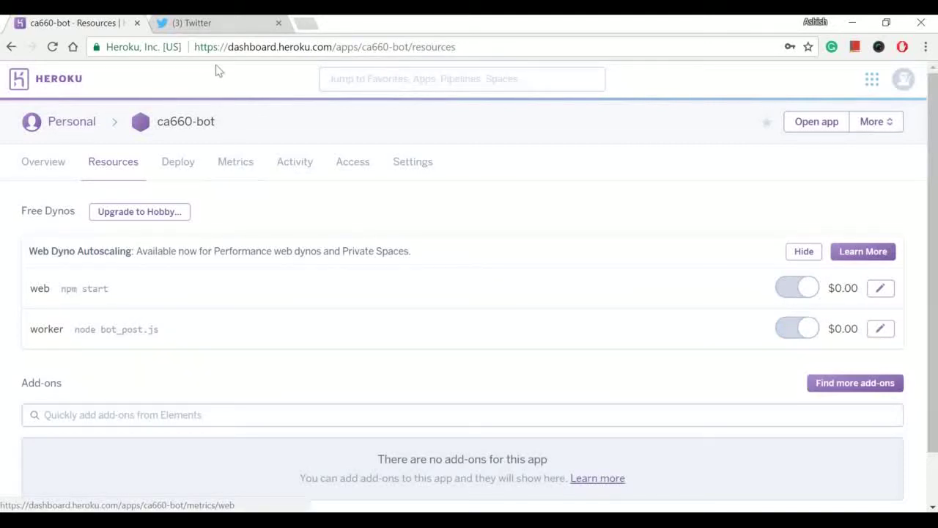
- Check the bot's posts on the Twitter account's profile, reload them, and return to the ca660-bot app on Heroku
left_click(220, 23)
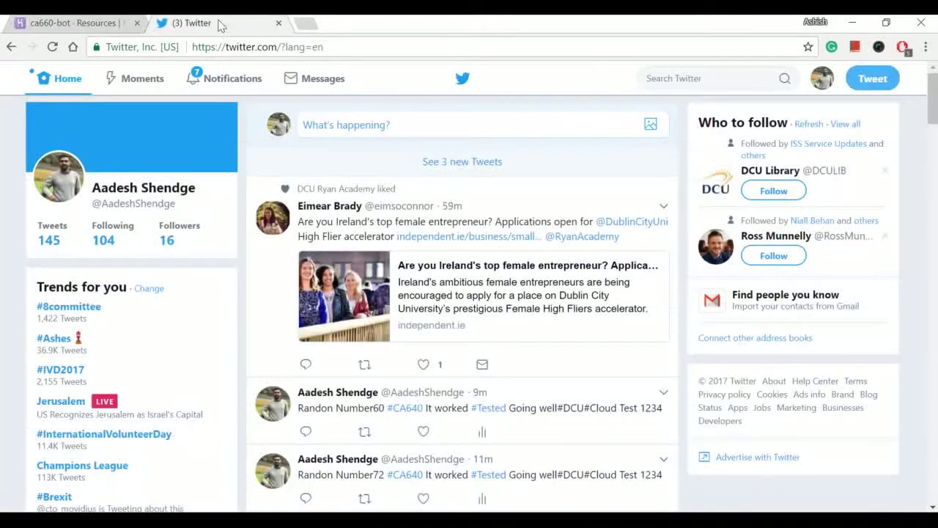
left_click(147, 189)
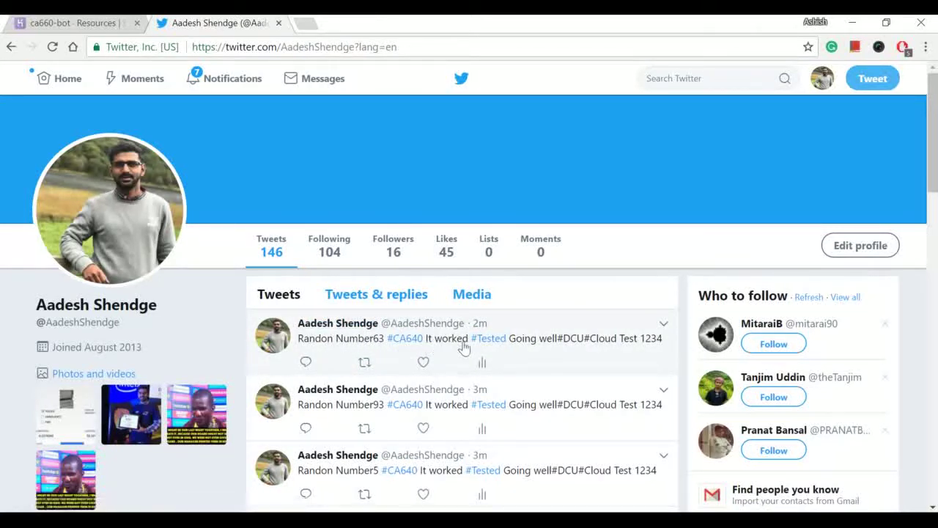
left_click(52, 47)
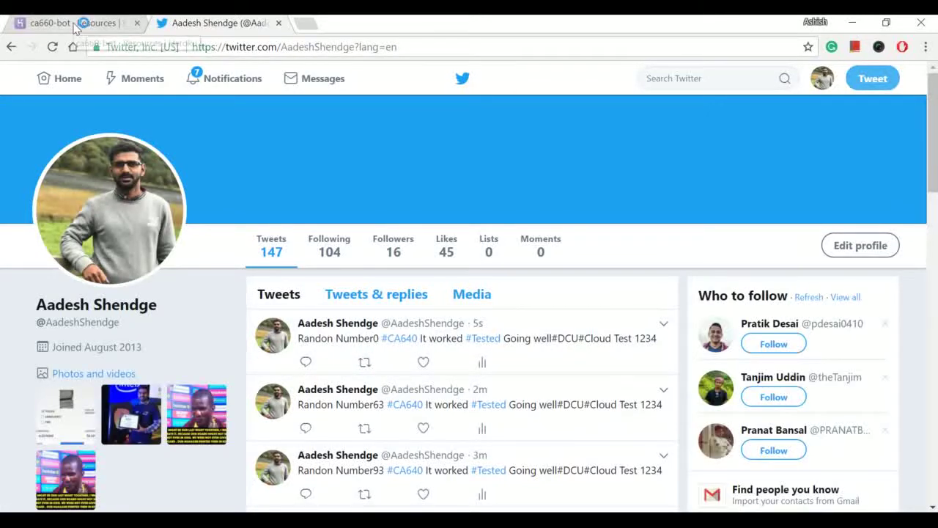
left_click(75, 22)
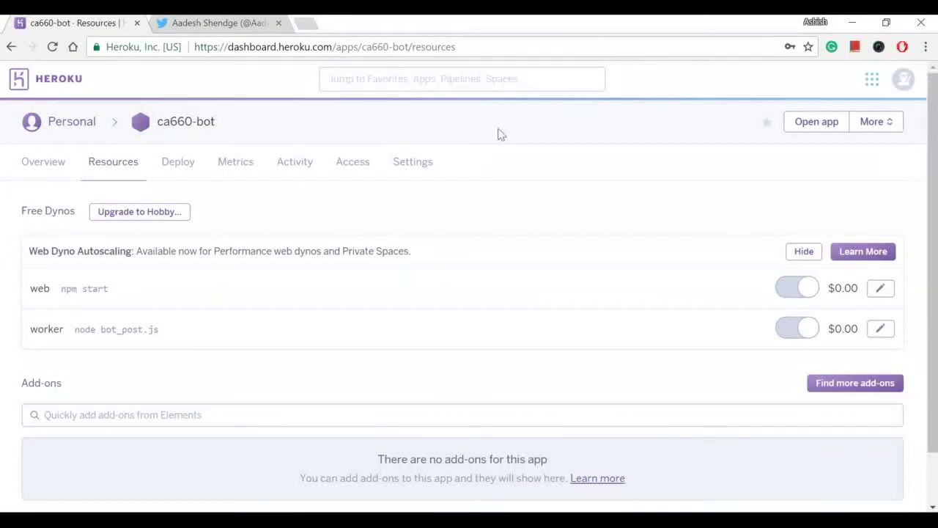
- Examine the metrics page of ca660-bot, including the sample response time and throughput charts
left_click(242, 165)
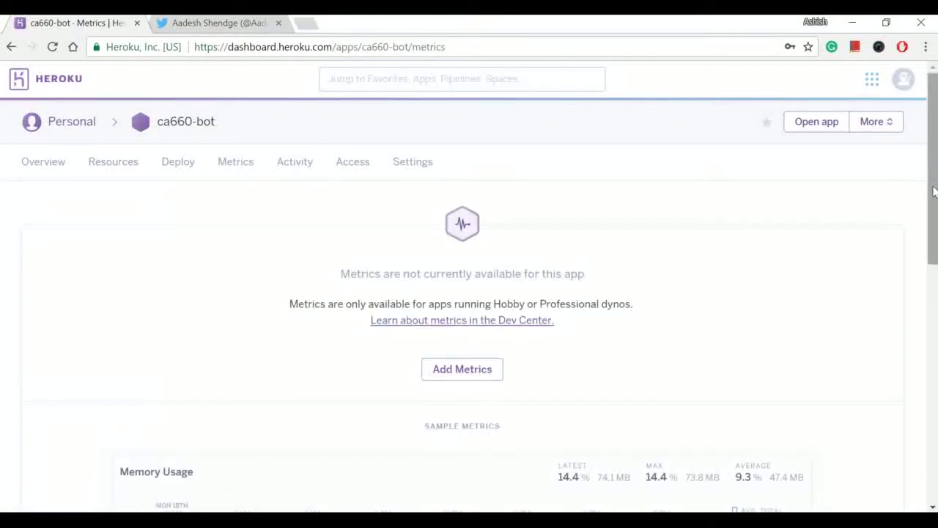
left_click_drag(933, 190, 926, 336)
left_click_drag(927, 340, 927, 410)
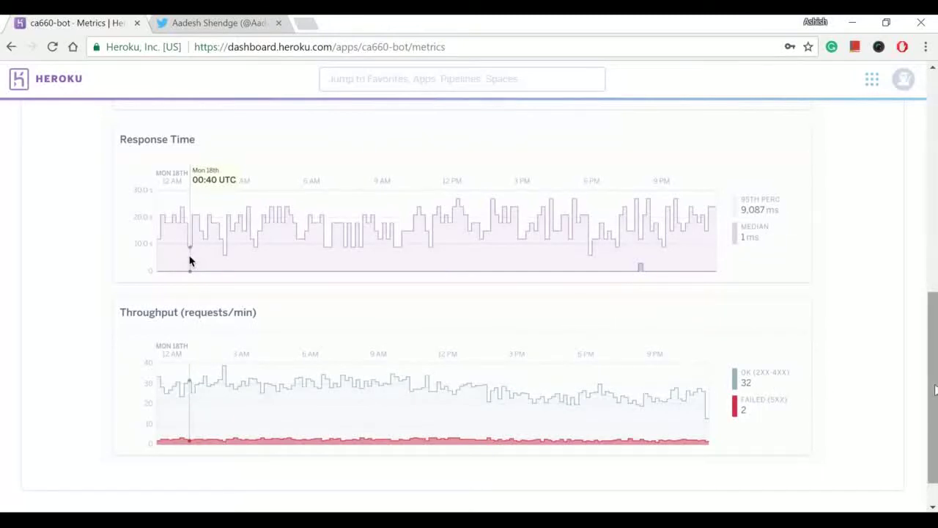
scroll(834, 277, "up", 7)
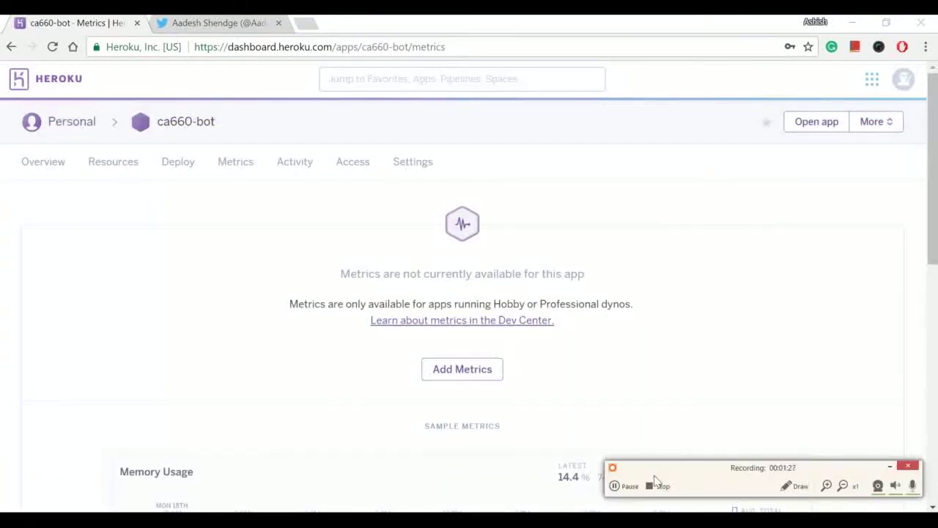
left_click(657, 484)
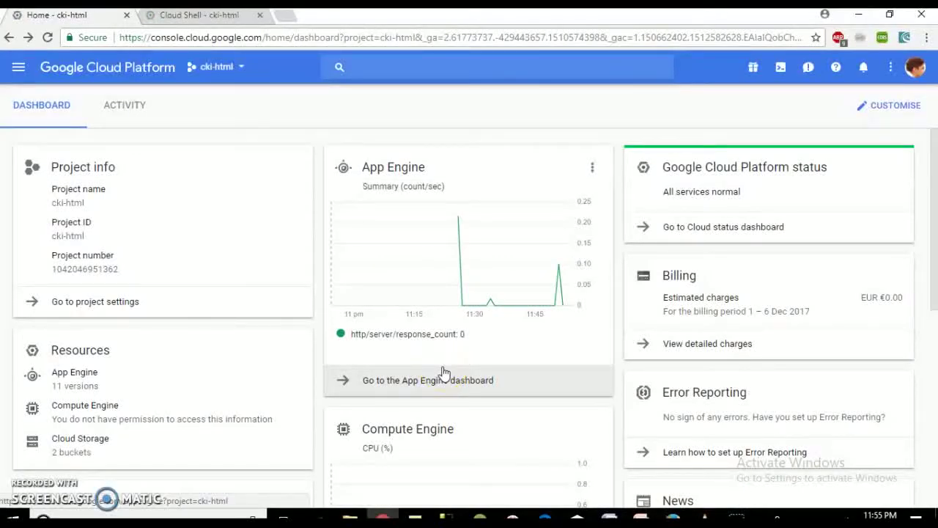
- Look over the Google Cloud dashboard, the project list and the Cloud Shell of cki-html, keeping the same project selected
left_click(188, 16)
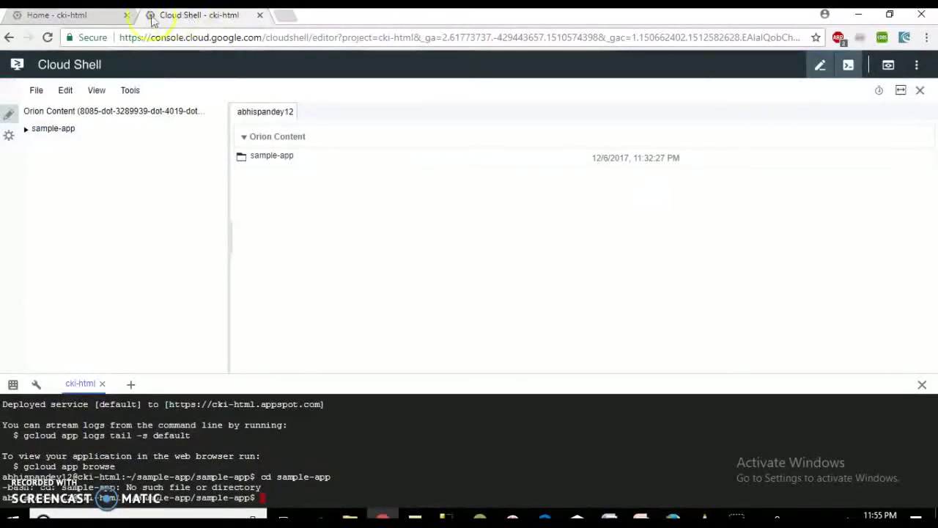
left_click(103, 20)
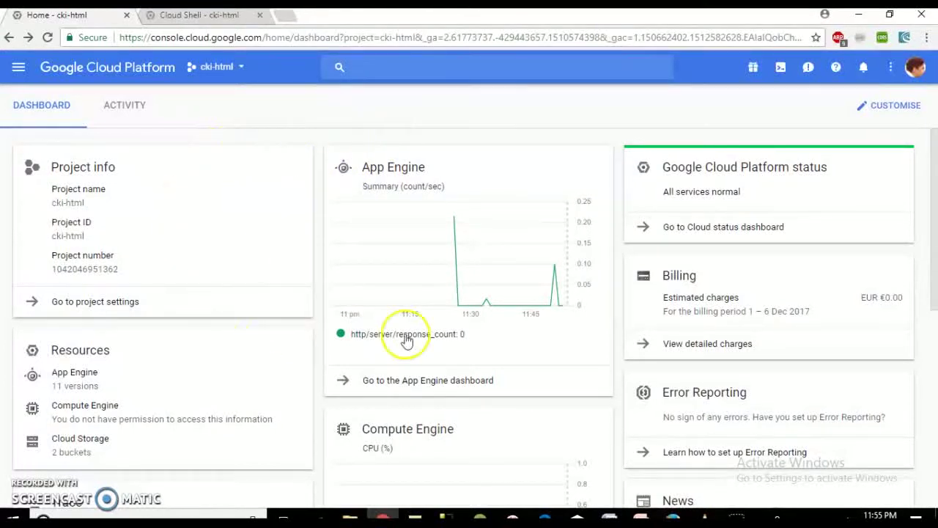
left_click(244, 68)
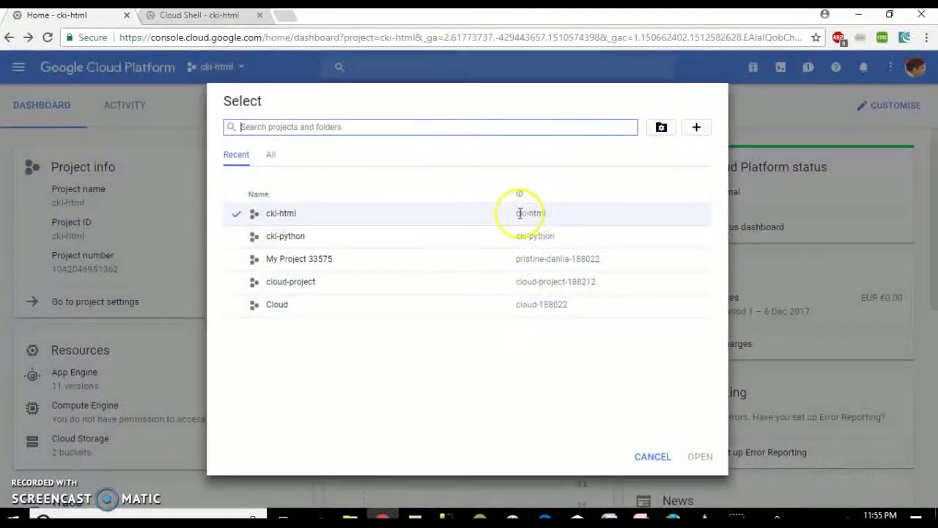
left_click(652, 456)
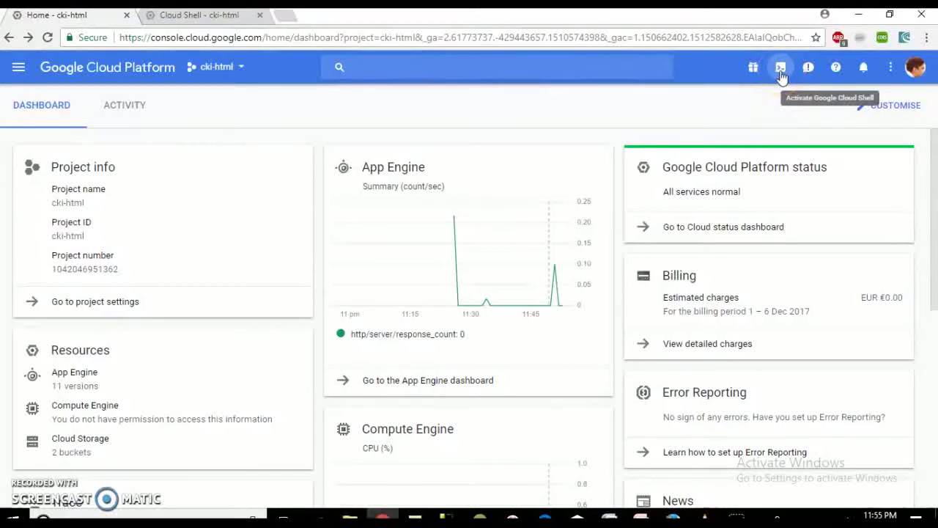
left_click(206, 18)
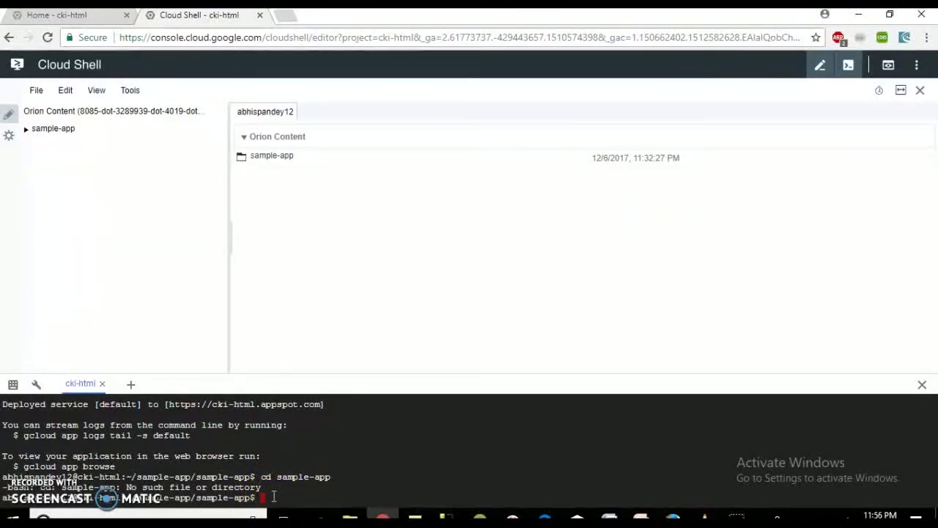
- Open the deployed Google App Engine site cki-html.appspot.com in a new browser tab
left_click(292, 16)
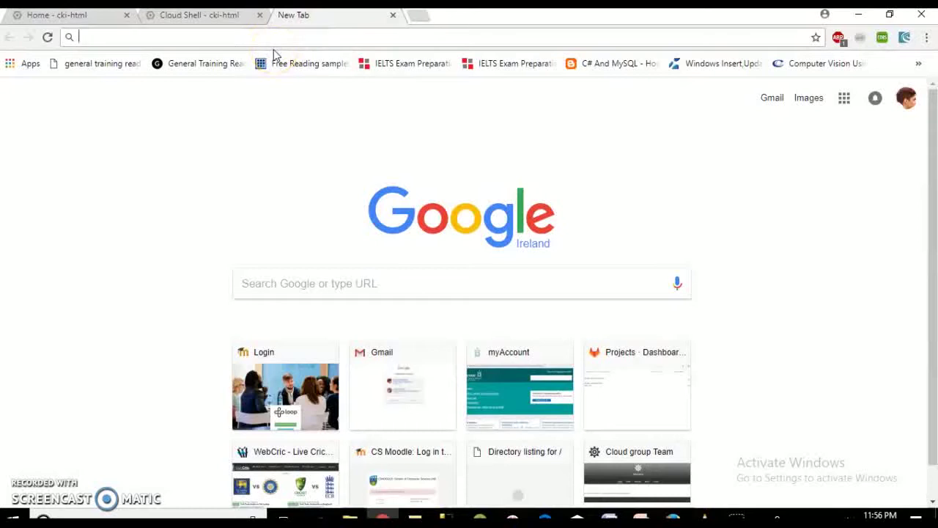
type("ci")
key("BackSpace")
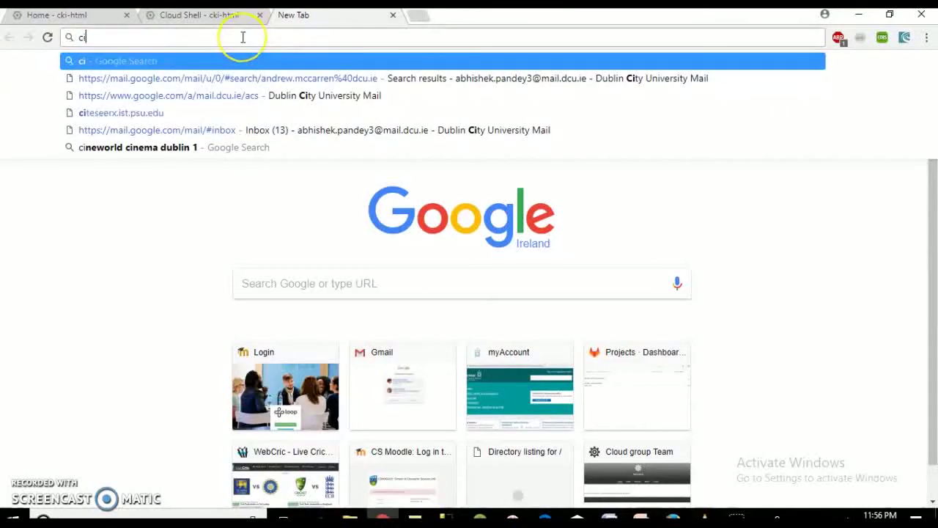
type("k")
key("BackSpace")
key("BackSpace")
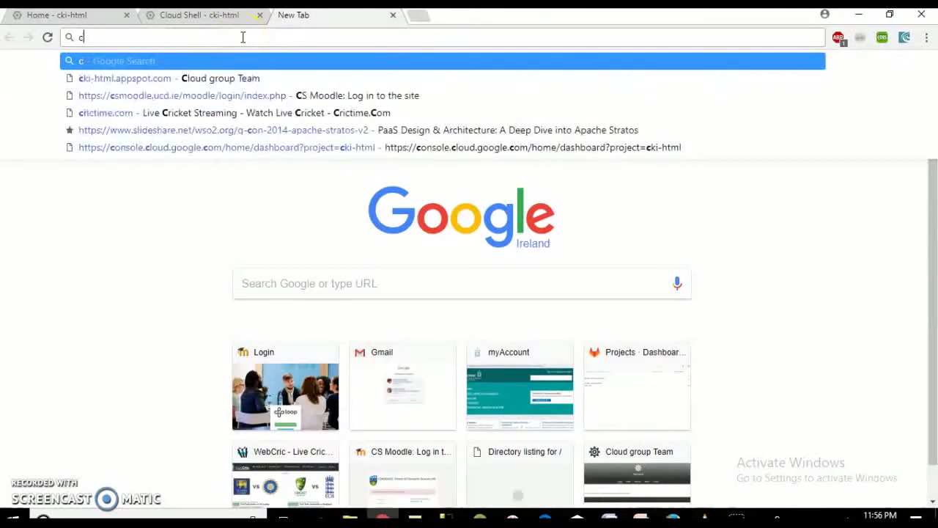
type("ki")
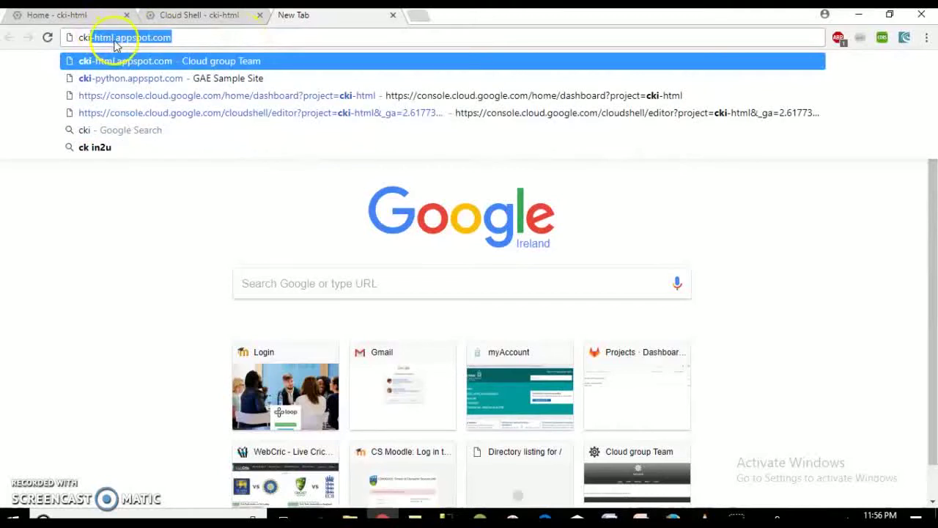
left_click(113, 39)
double_click(112, 37)
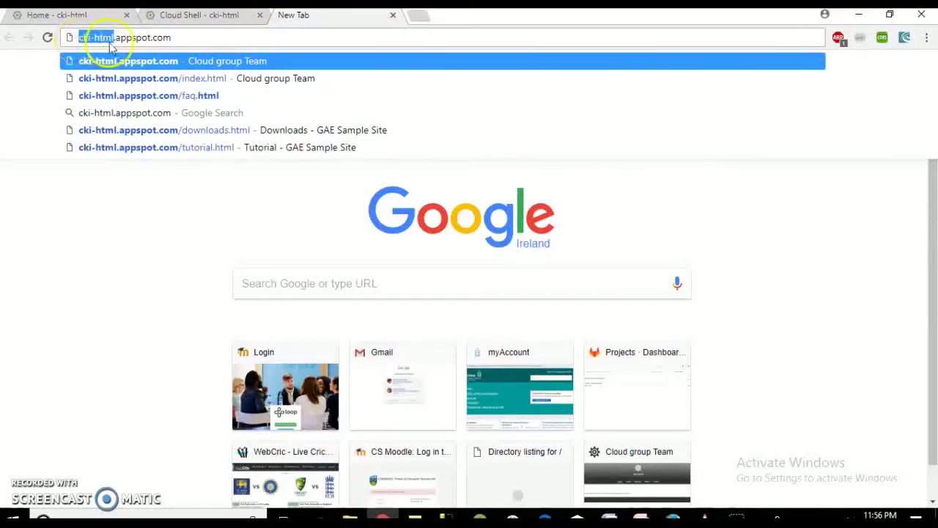
left_click_drag(115, 38, 172, 38)
left_click(173, 38)
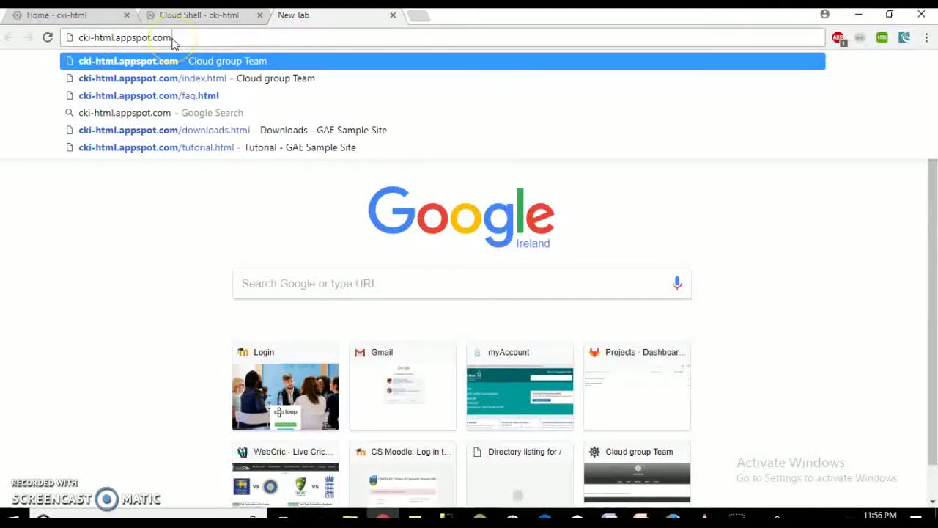
key("Return")
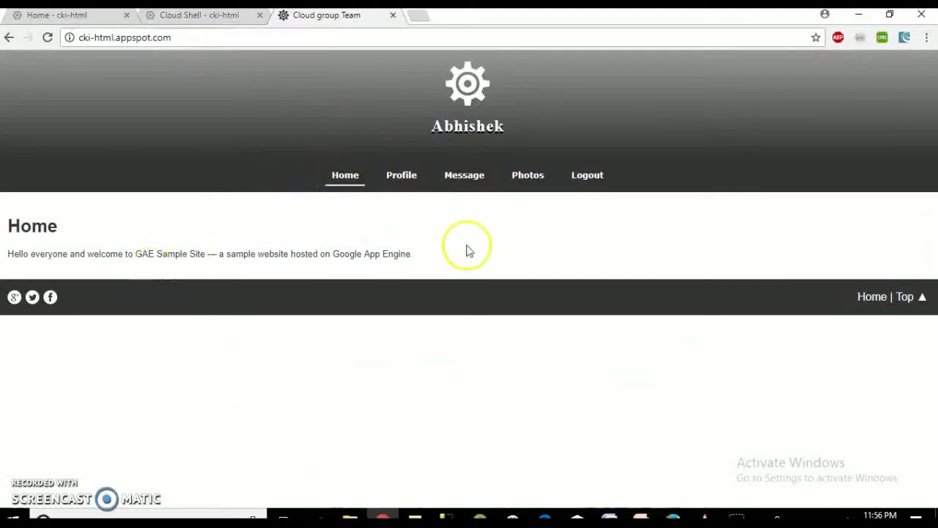
left_click(387, 38)
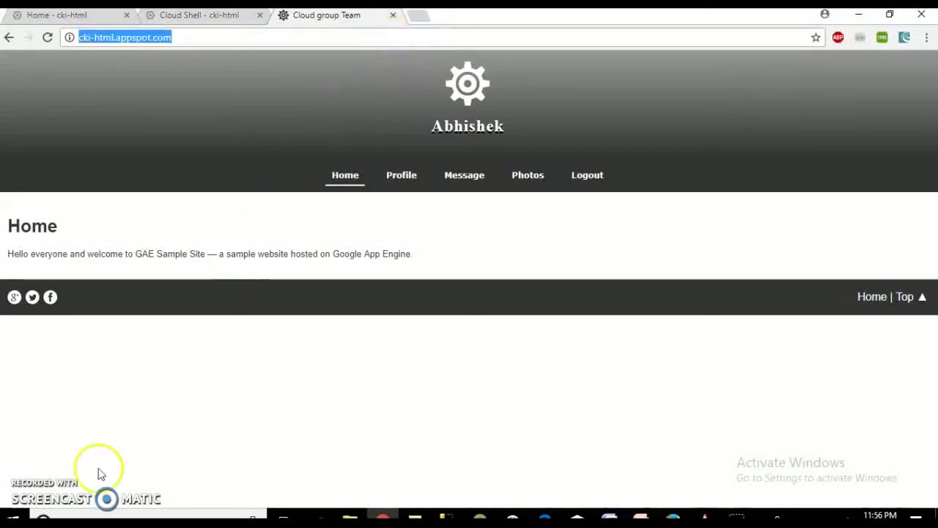